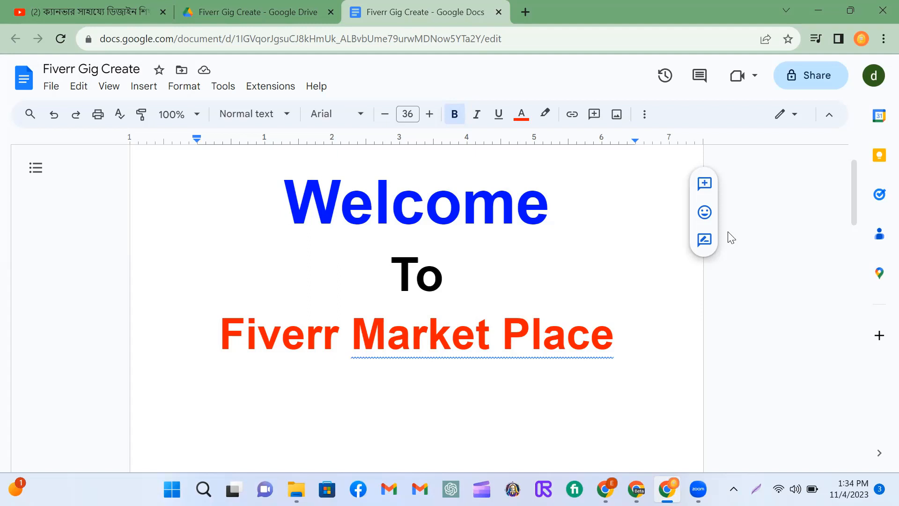
# Step: Switch to the Fiverr browser window and open the account settings
pyautogui.scroll(-10, 731, 237)
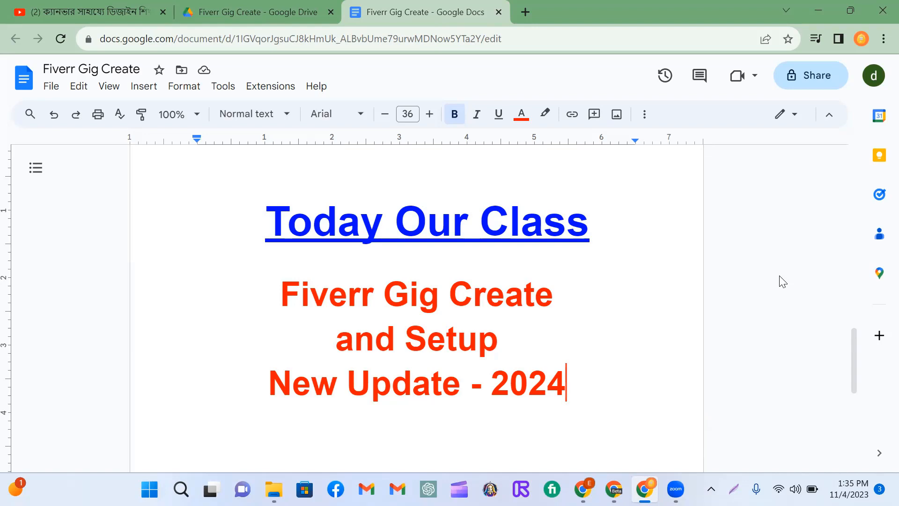
pyautogui.hotkey('alt', 'Tab')
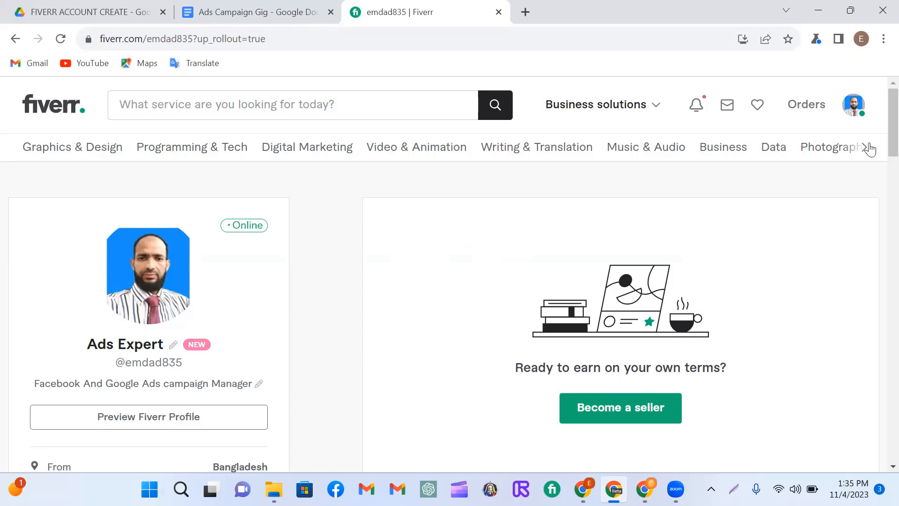
pyautogui.click(855, 107)
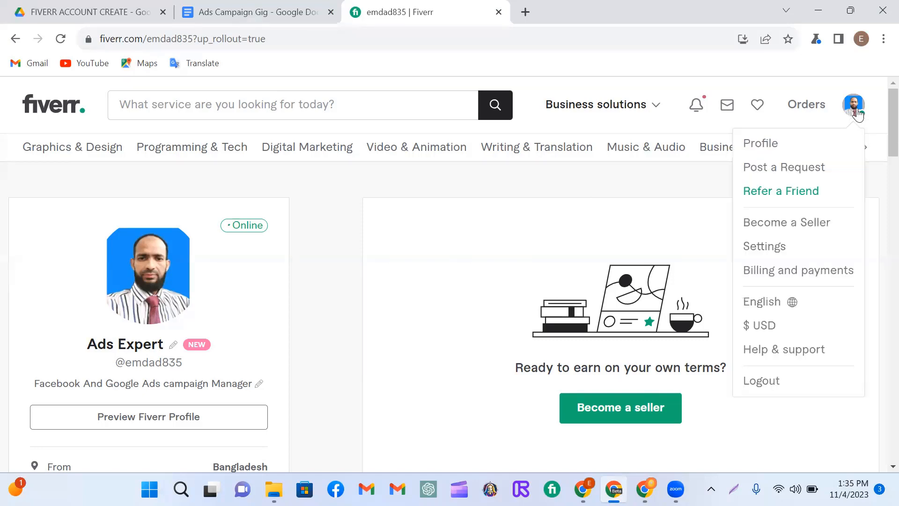
pyautogui.click(770, 252)
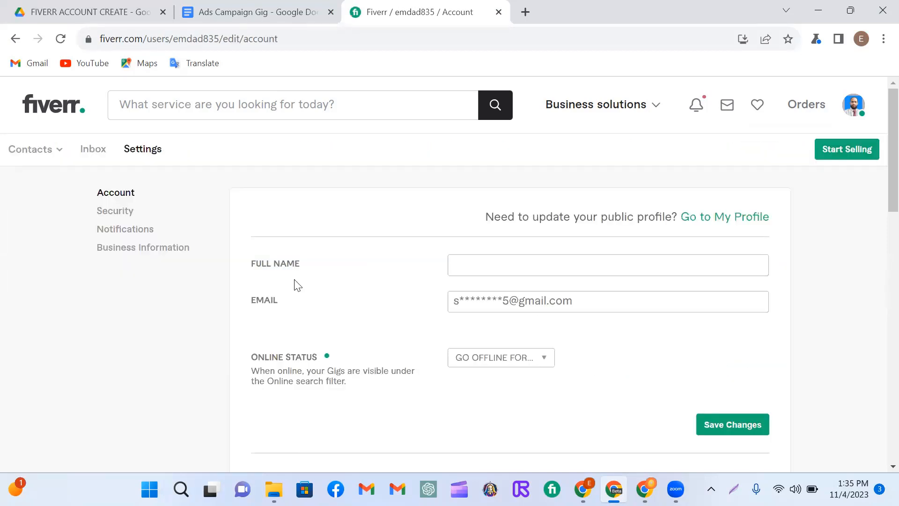
# Step: Enter the account holder's full name in the Fiverr account settings
pyautogui.click(462, 266)
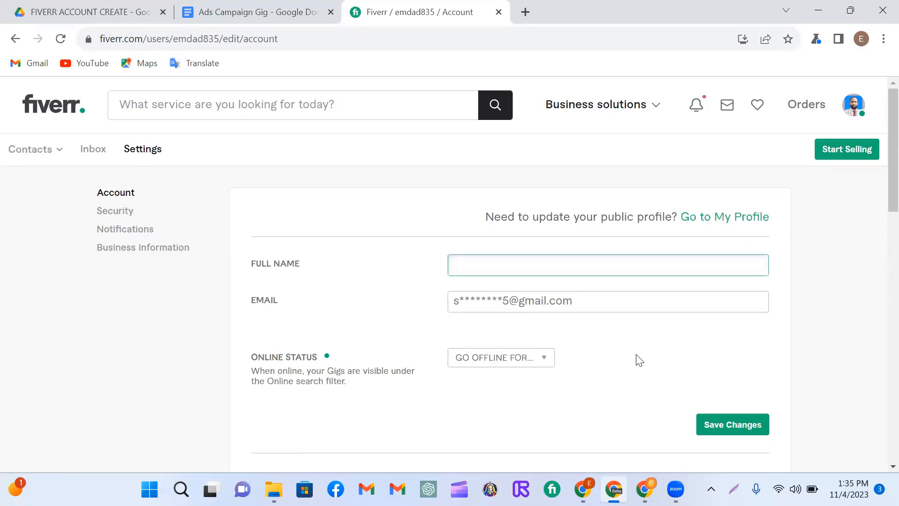
pyautogui.write('Emdadul Isla')
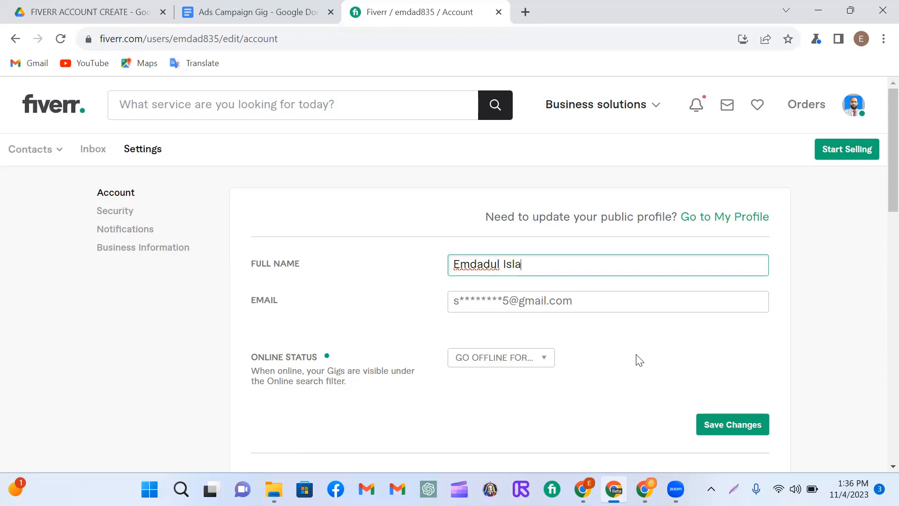
pyautogui.write('m')
# Step: Check the offline durations offered for the online status without choosing one, and save the account changes
pyautogui.click(543, 362)
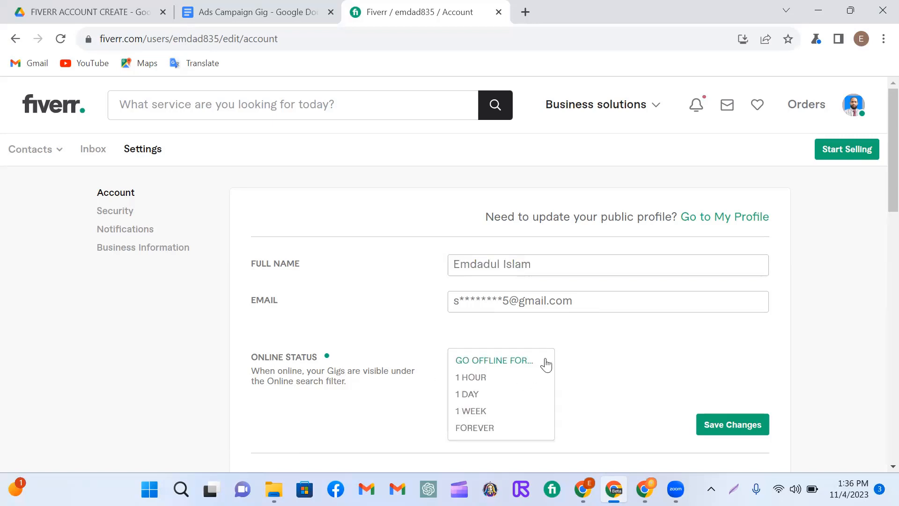
pyautogui.click(601, 367)
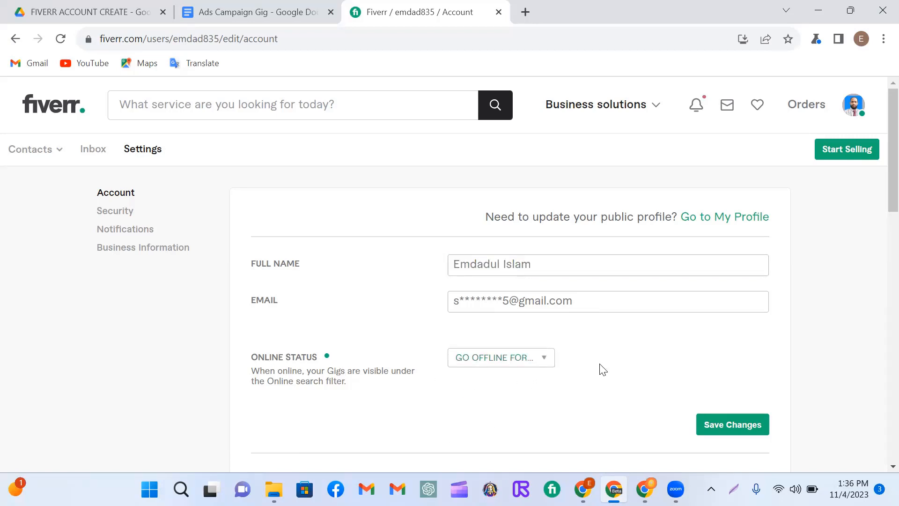
pyautogui.click(543, 362)
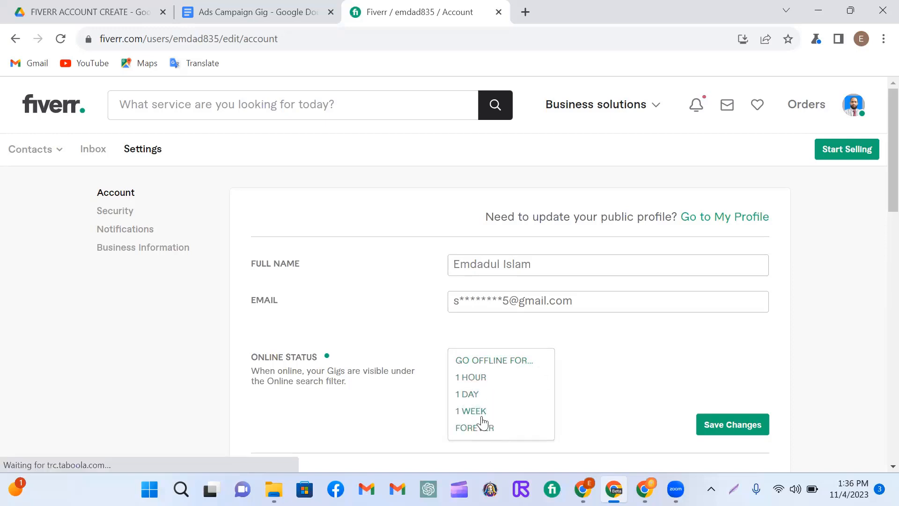
pyautogui.click(591, 379)
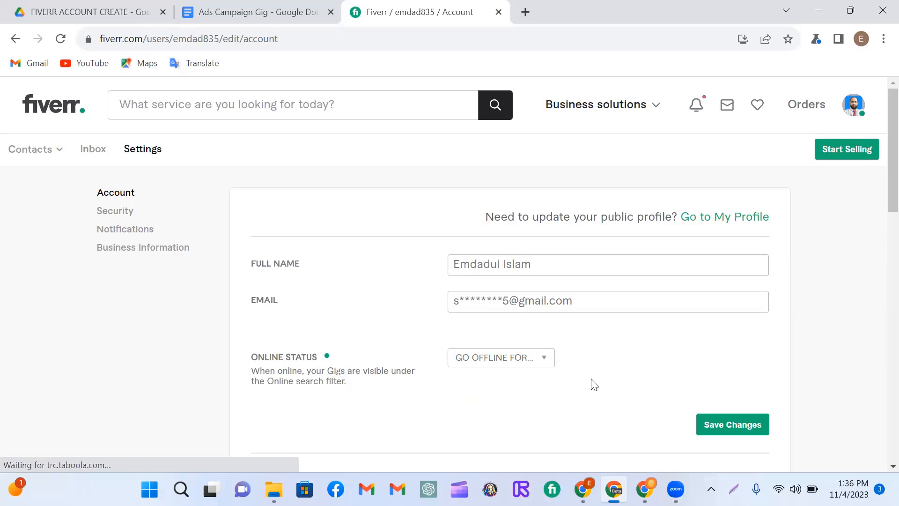
pyautogui.scroll(-3, 334, 417)
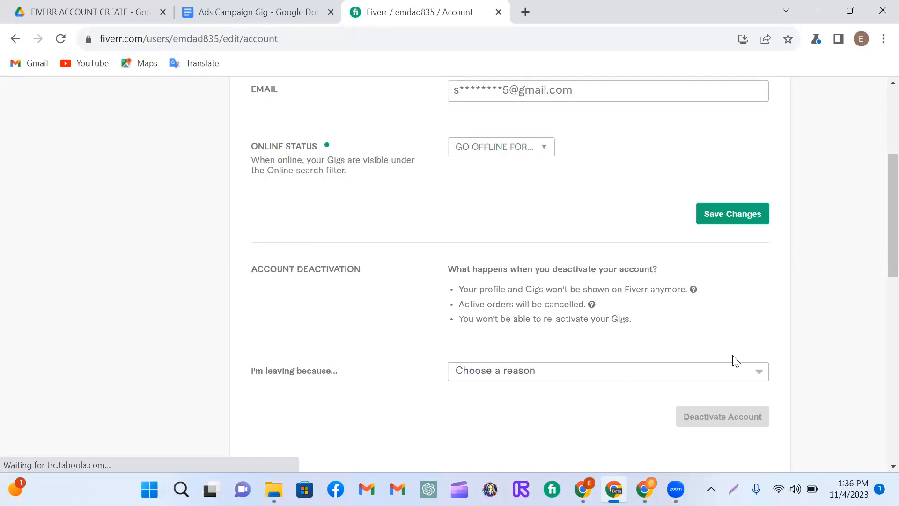
pyautogui.scroll(1, 555, 270)
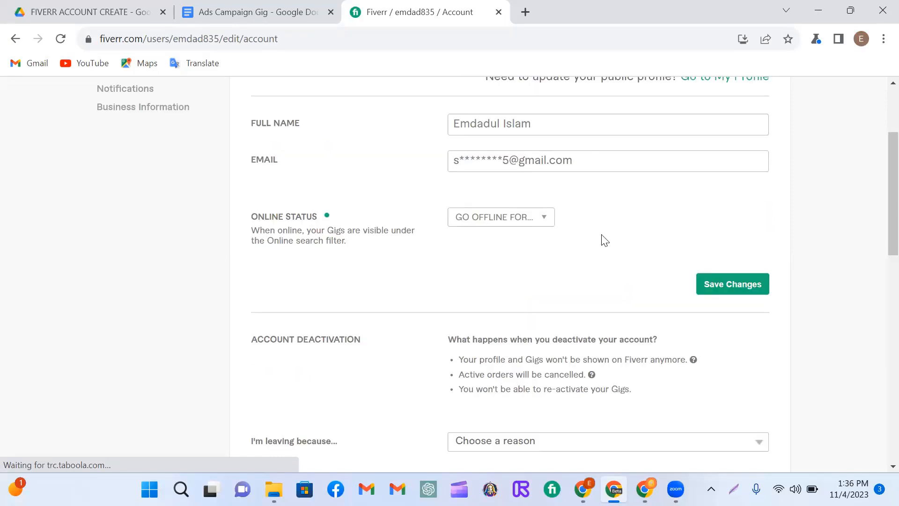
pyautogui.click(740, 285)
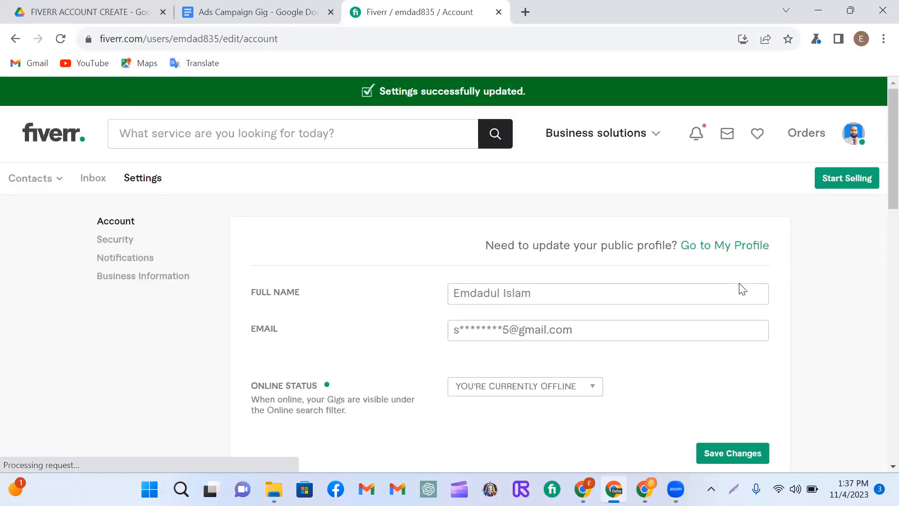
# Step: Set the online status to Go Online and save the account changes
pyautogui.click(594, 391)
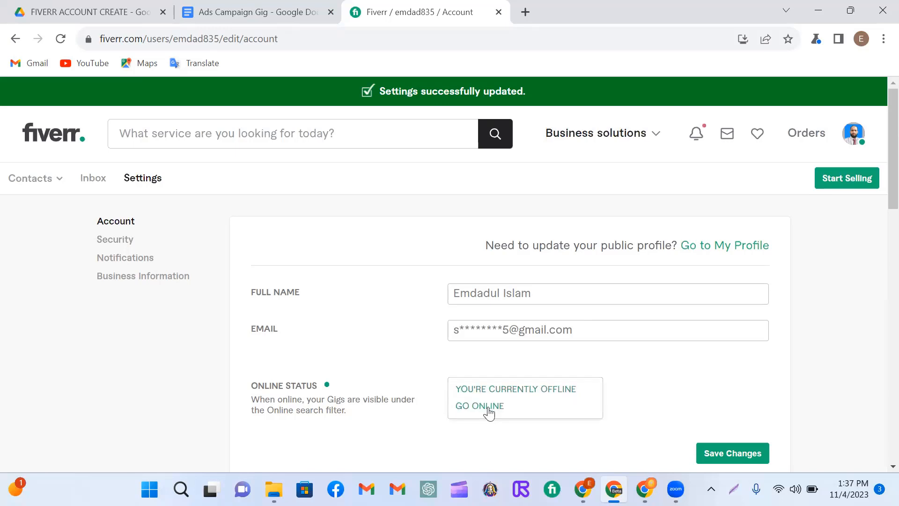
pyautogui.click(489, 407)
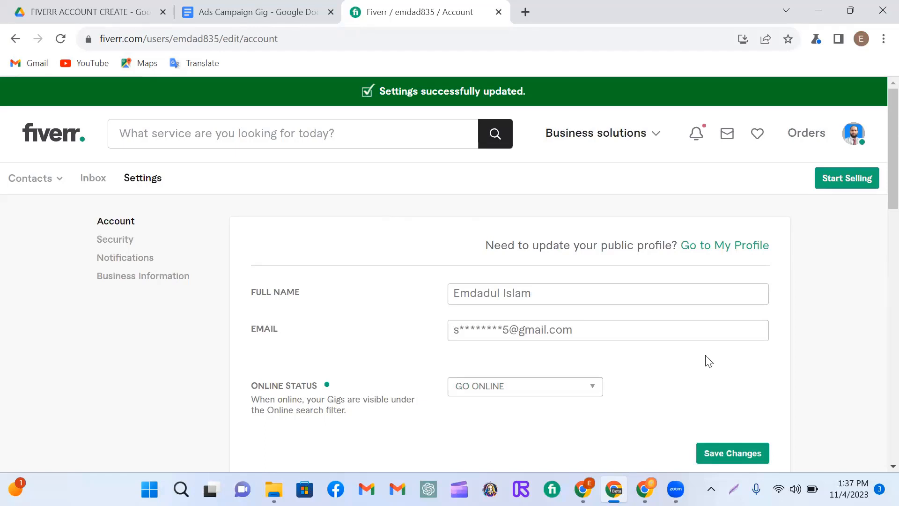
pyautogui.scroll(-1, 709, 361)
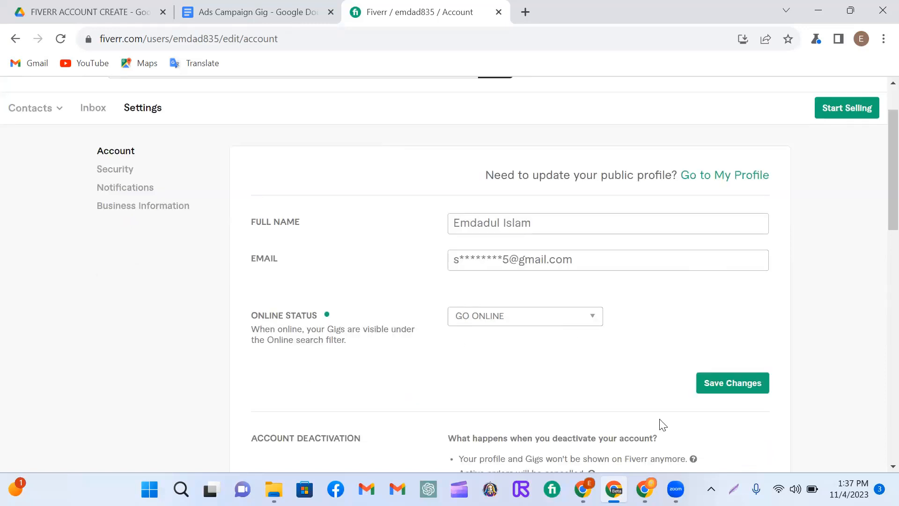
pyautogui.click(728, 383)
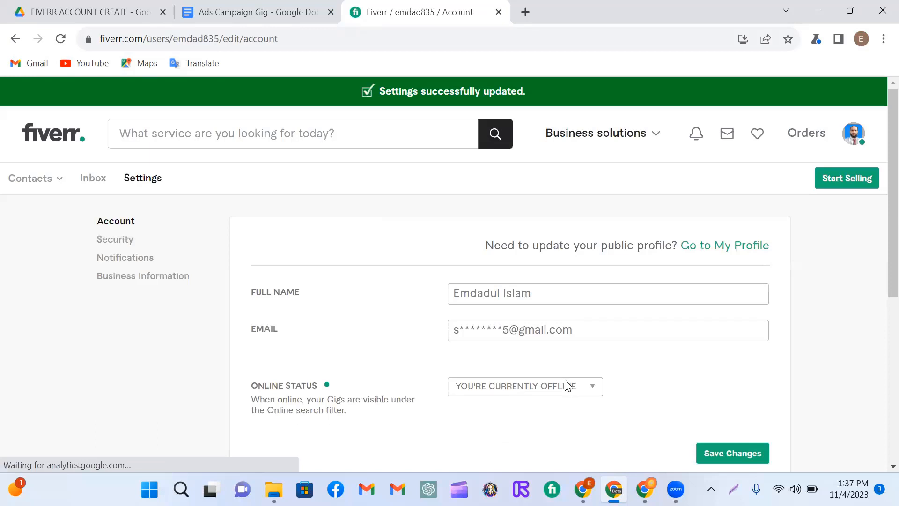
# Step: Select Go Online again as the account's online status
pyautogui.scroll(-1, 646, 373)
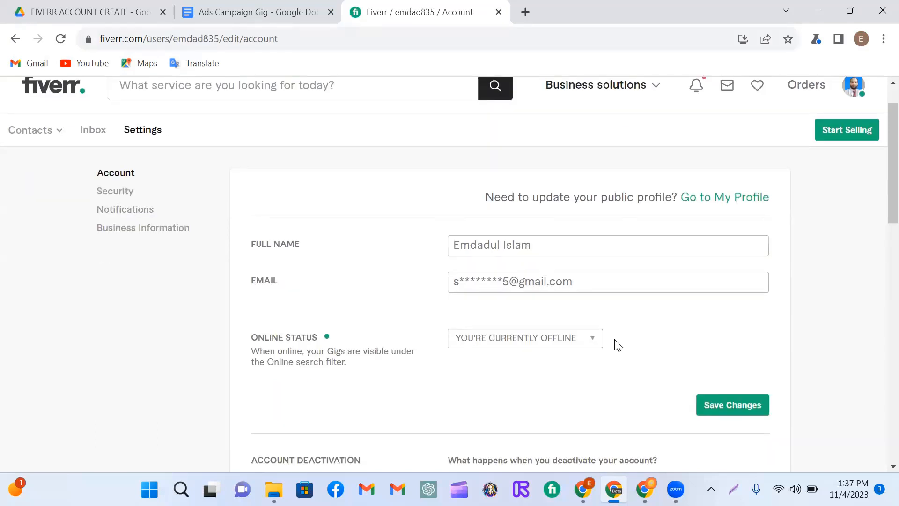
pyautogui.click(593, 320)
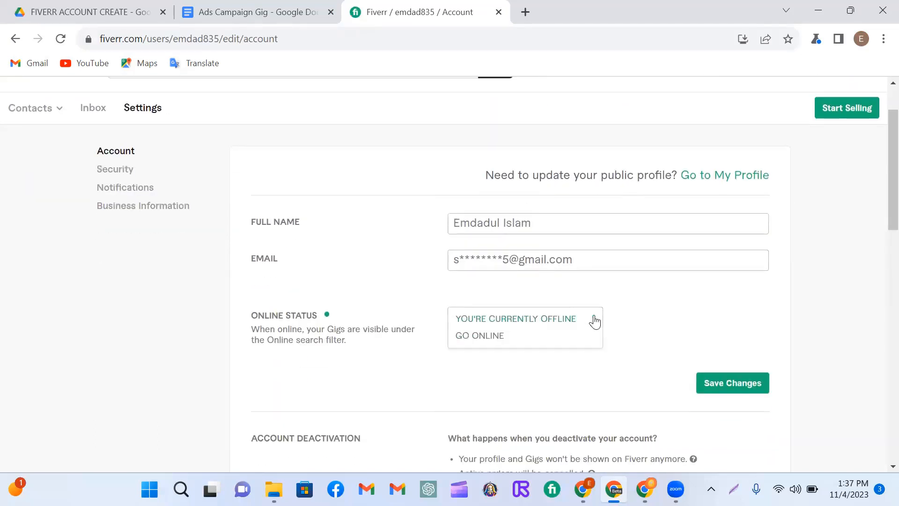
pyautogui.click(484, 337)
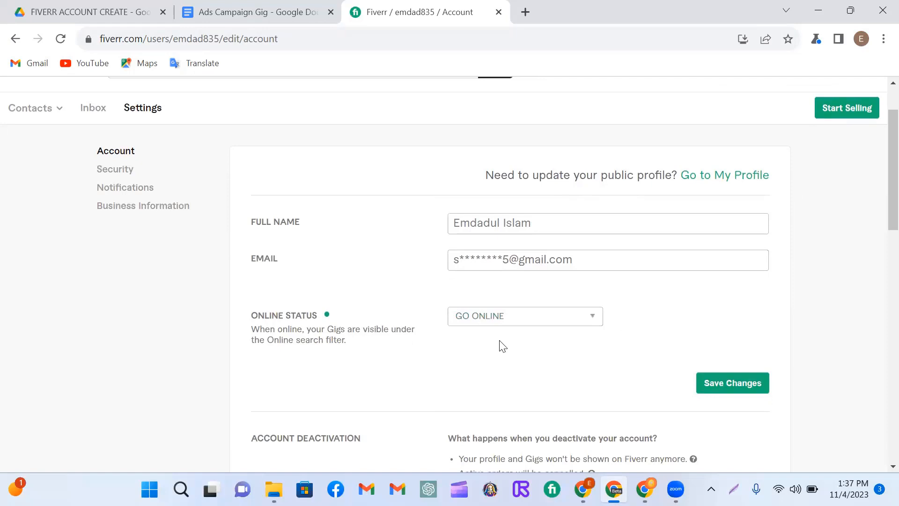
pyautogui.scroll(1, 502, 346)
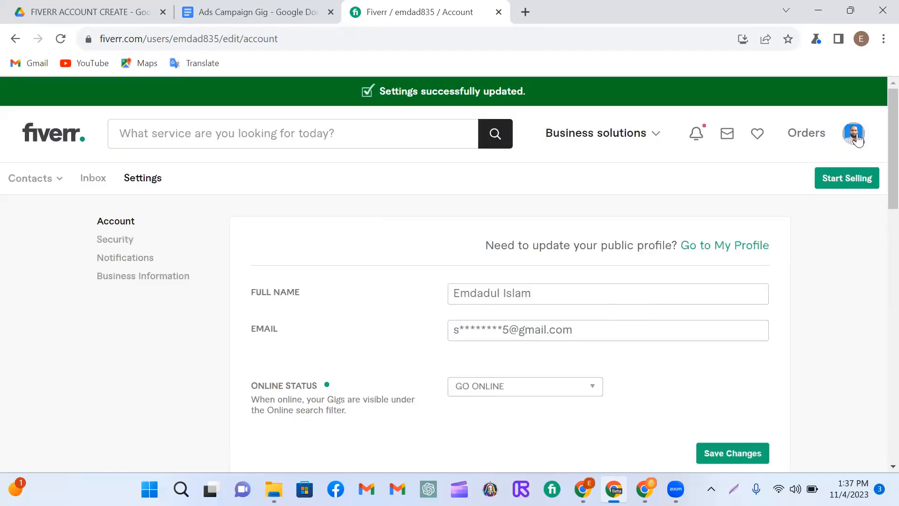
# Step: Open the Fiverr profile page and review its description, languages, skills, education and certification sections
pyautogui.click(854, 137)
pyautogui.click(762, 171)
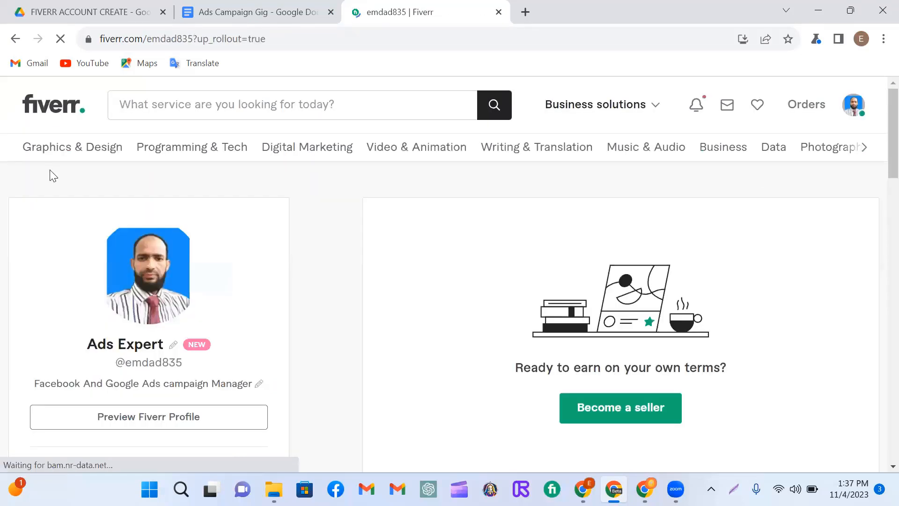
pyautogui.scroll(-10, 241, 249)
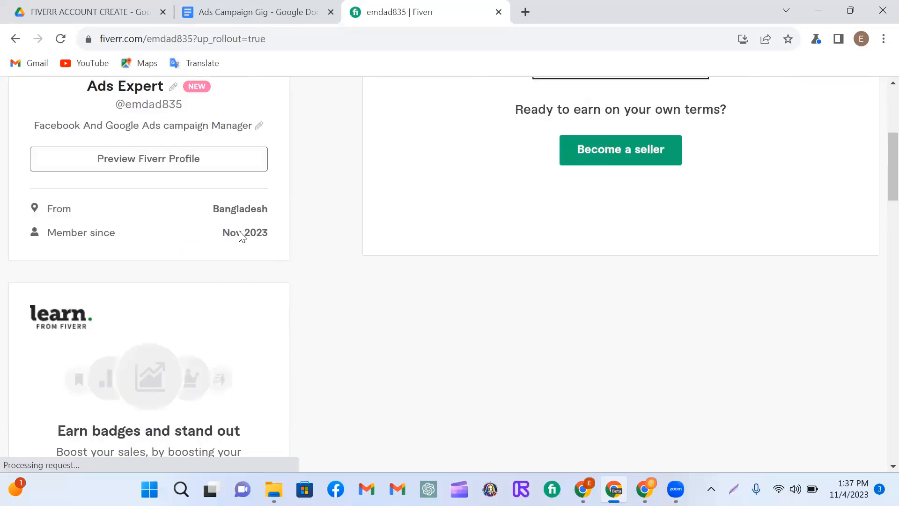
pyautogui.scroll(-6, 245, 236)
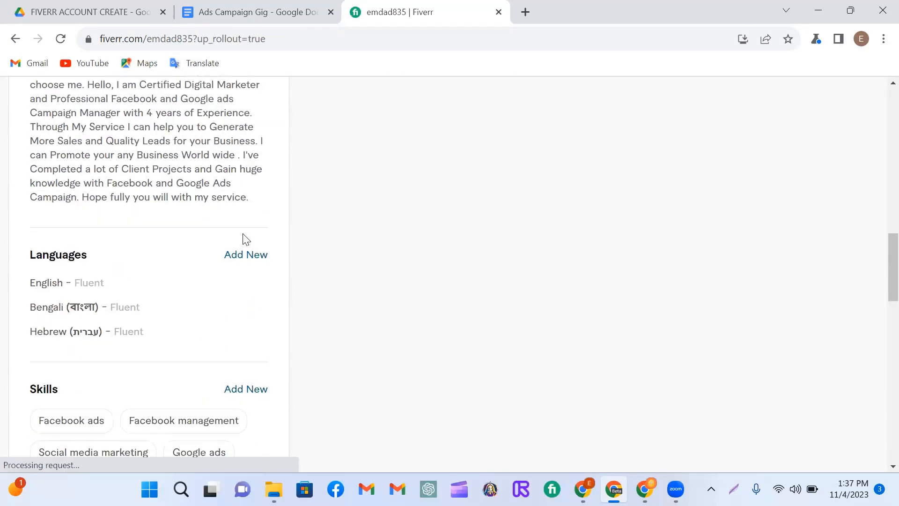
pyautogui.scroll(3, 239, 225)
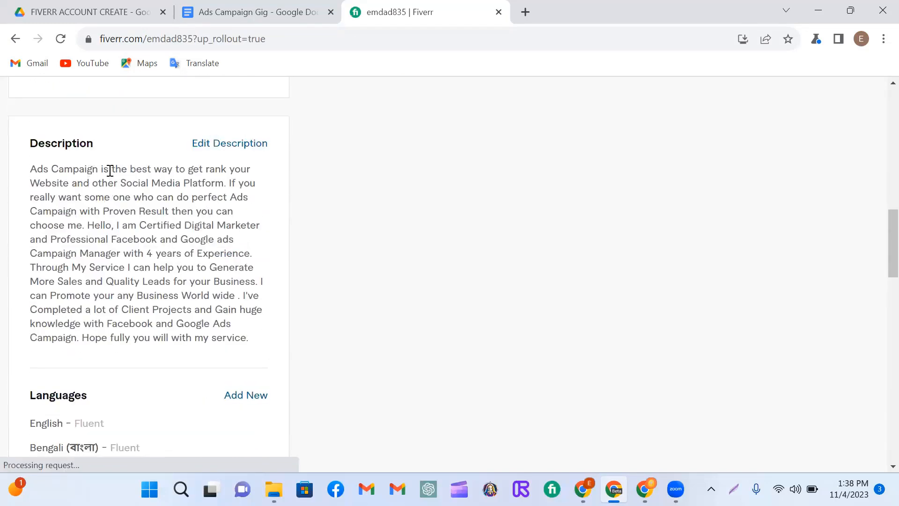
pyautogui.scroll(-3, 164, 211)
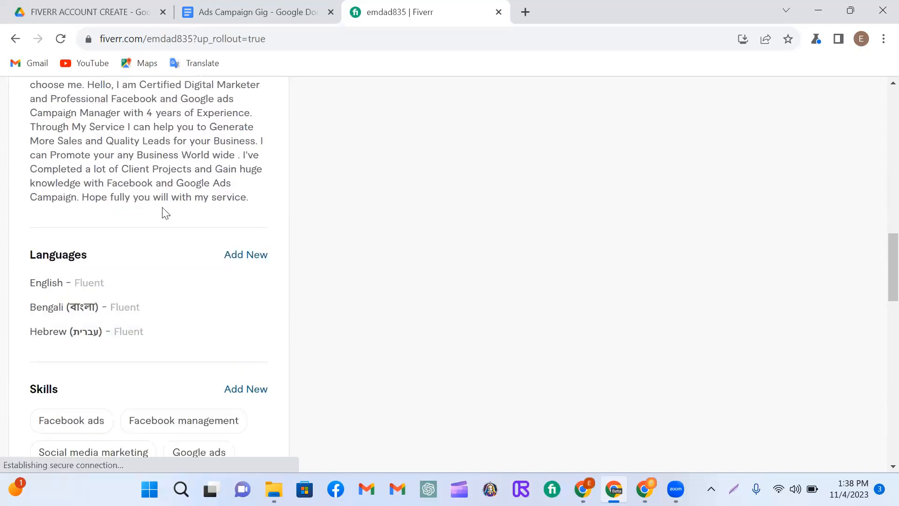
pyautogui.scroll(-3, 187, 213)
pyautogui.scroll(-1, 203, 208)
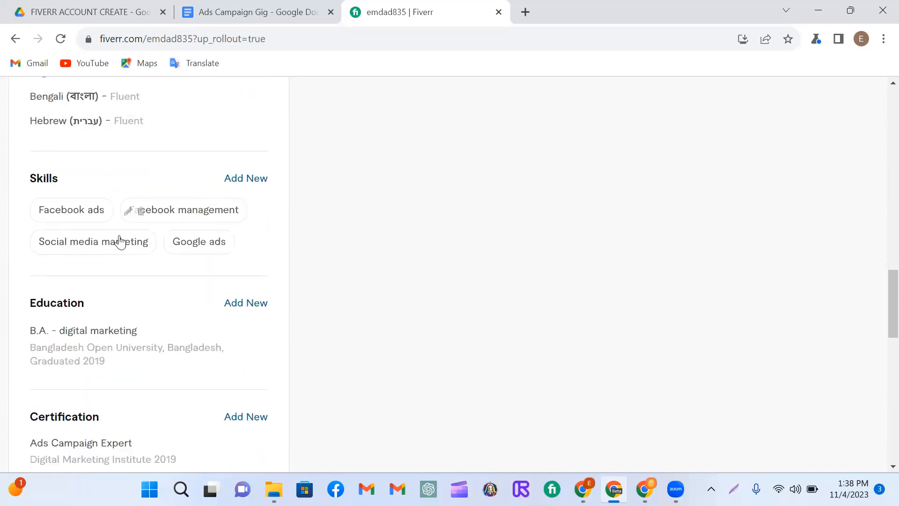
pyautogui.click(254, 180)
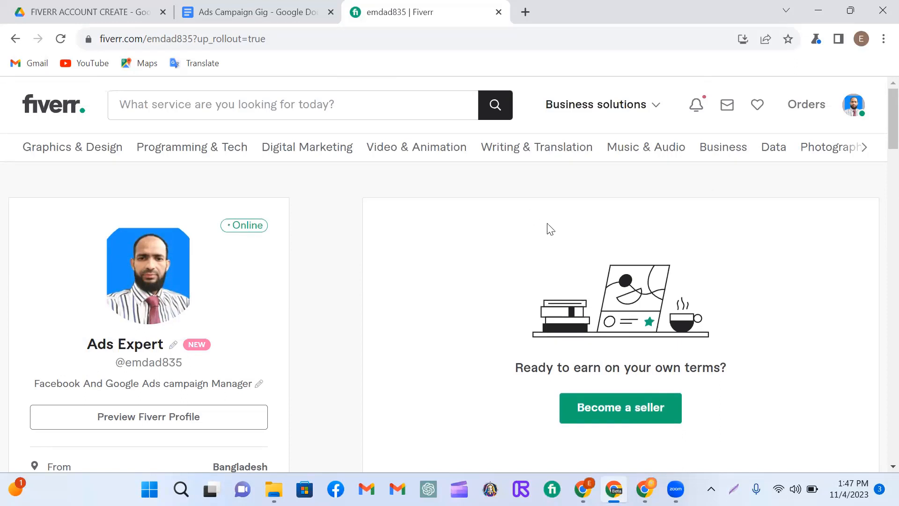
# Step: Start becoming a seller and proceed through the onboarding overview pages to the Personal Info form
pyautogui.click(639, 416)
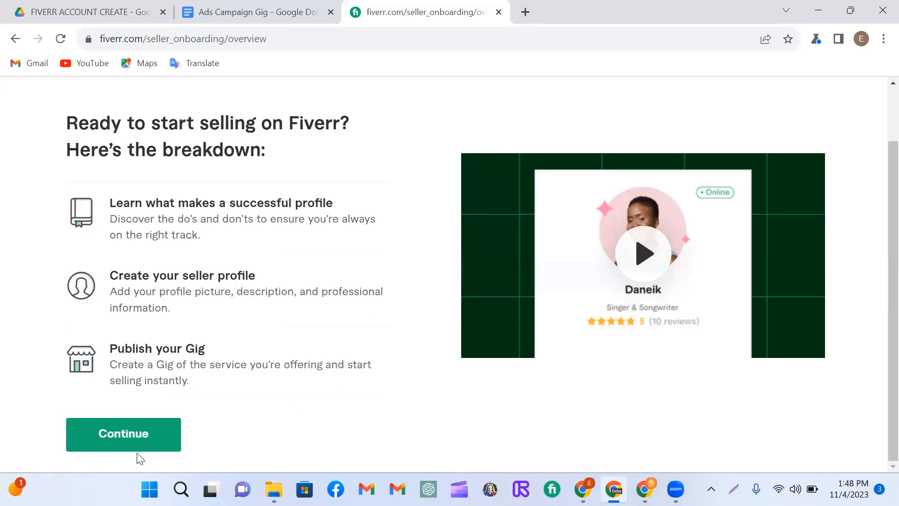
pyautogui.click(142, 440)
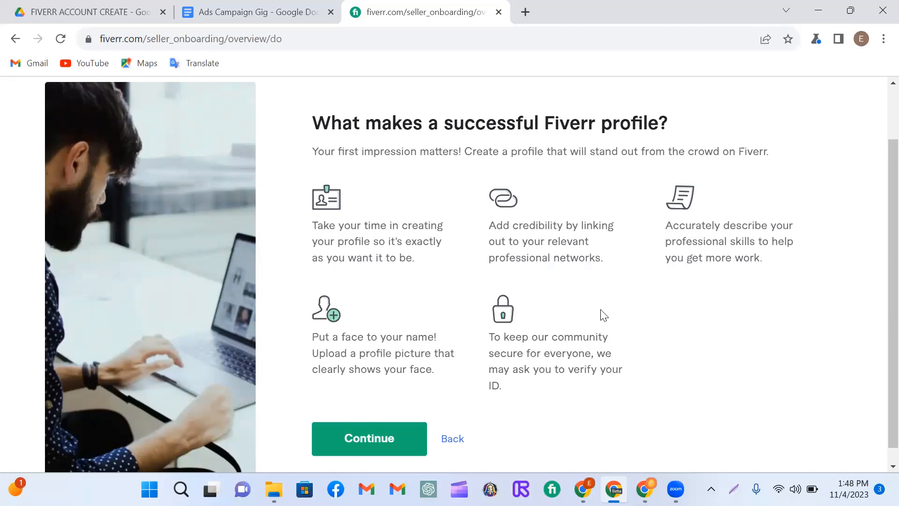
pyautogui.click(375, 437)
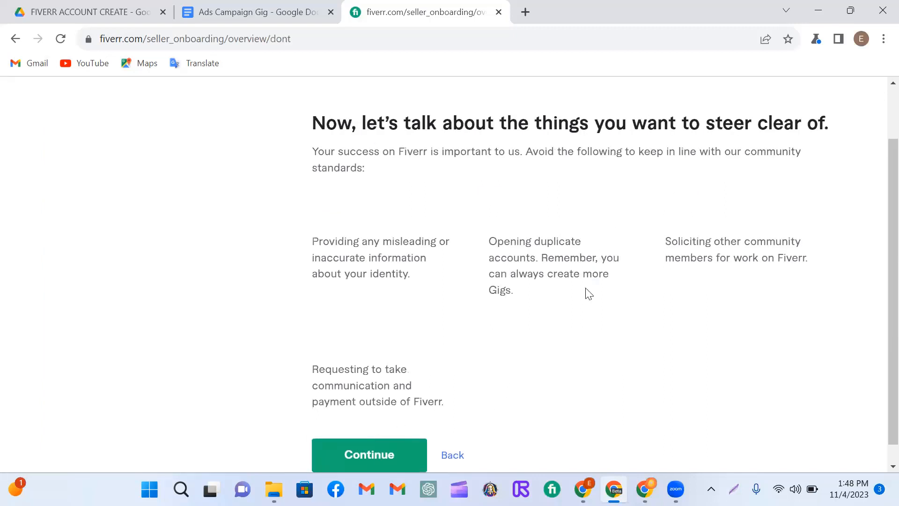
pyautogui.scroll(-2, 590, 292)
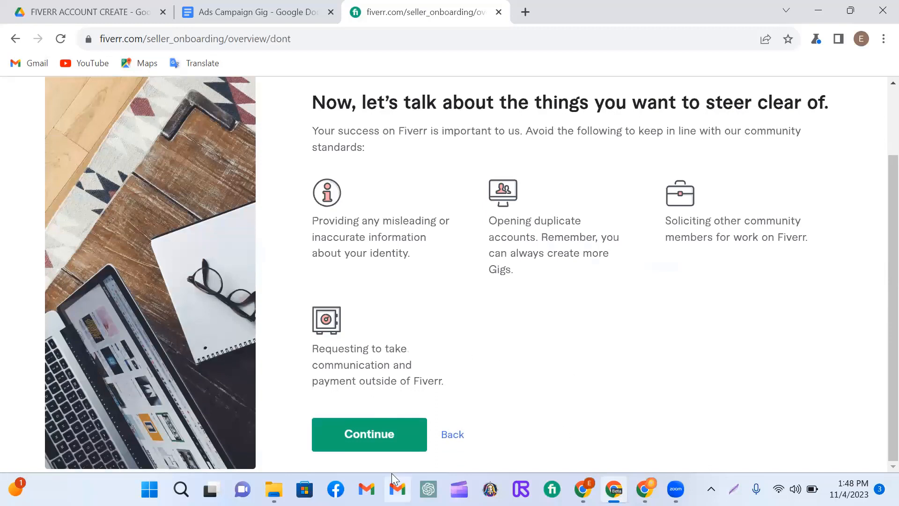
pyautogui.click(378, 434)
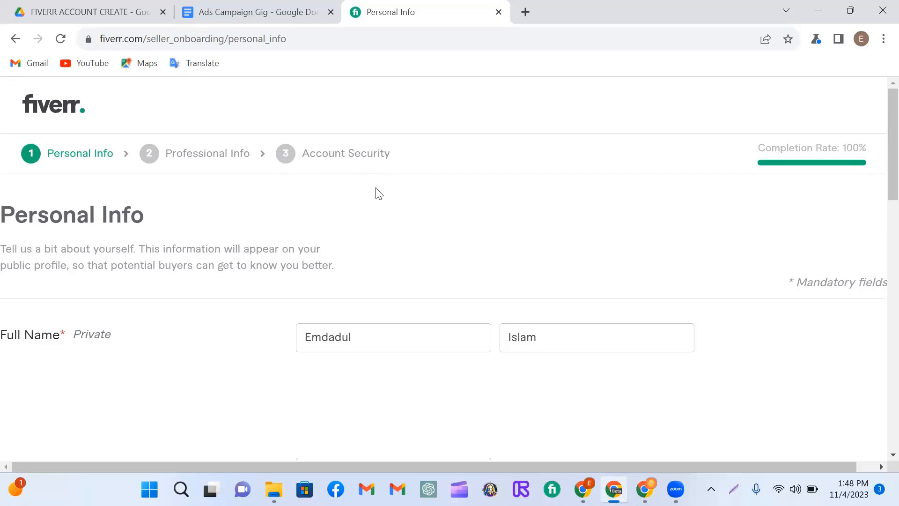
# Step: Go through the Personal Info and Professional Info forms, keeping the existing entries, and continue to Account Security
pyautogui.scroll(-15, 363, 235)
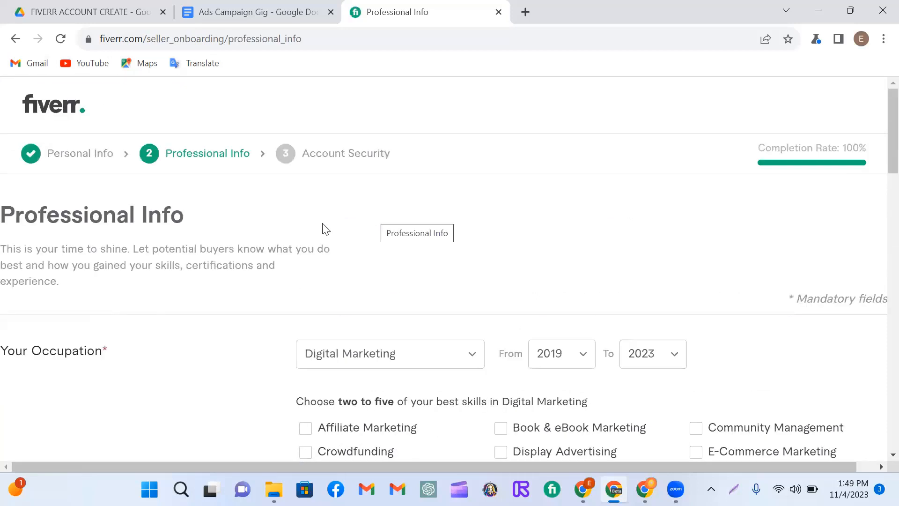
pyautogui.scroll(-4, 468, 225)
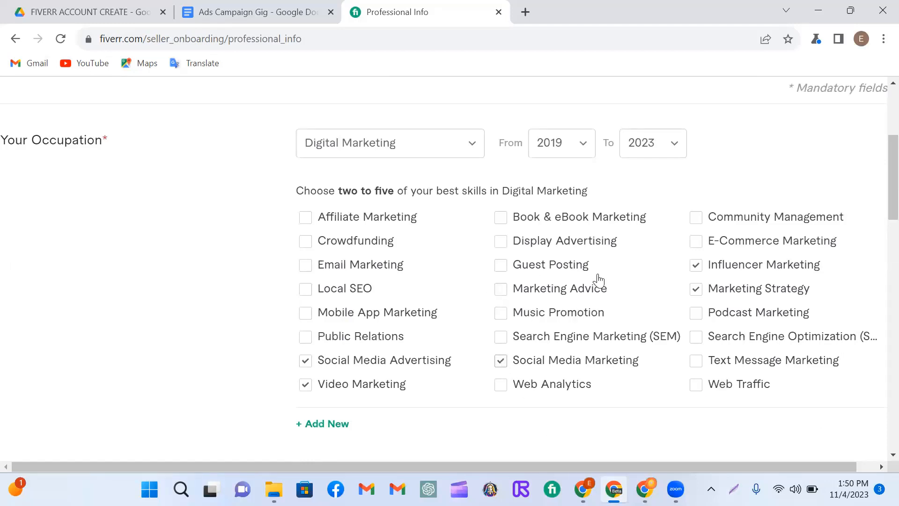
pyautogui.scroll(-4, 495, 263)
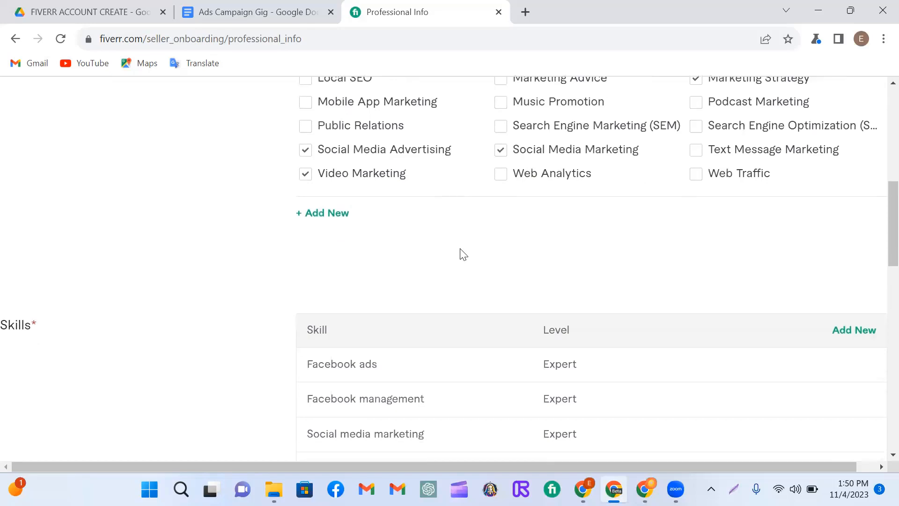
pyautogui.scroll(-3, 423, 252)
pyautogui.scroll(-3, 462, 245)
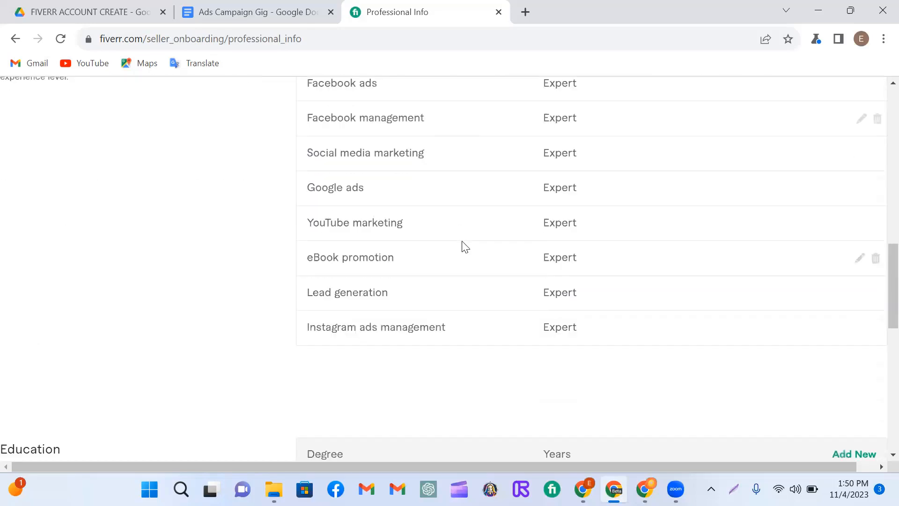
pyautogui.scroll(-5, 337, 252)
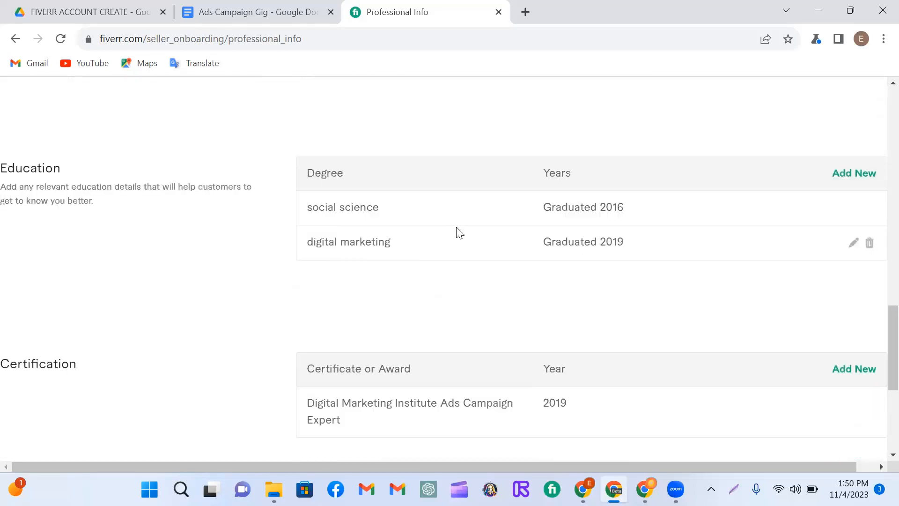
pyautogui.scroll(-5, 459, 232)
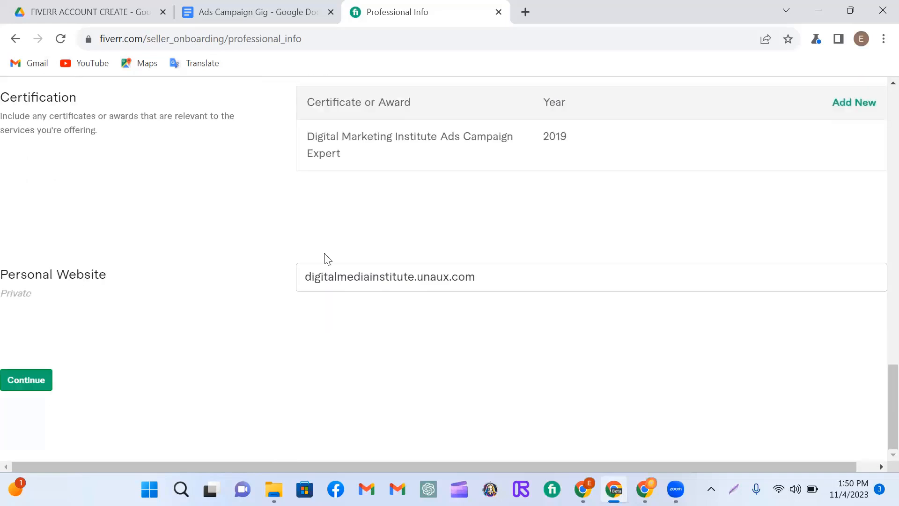
pyautogui.click(29, 386)
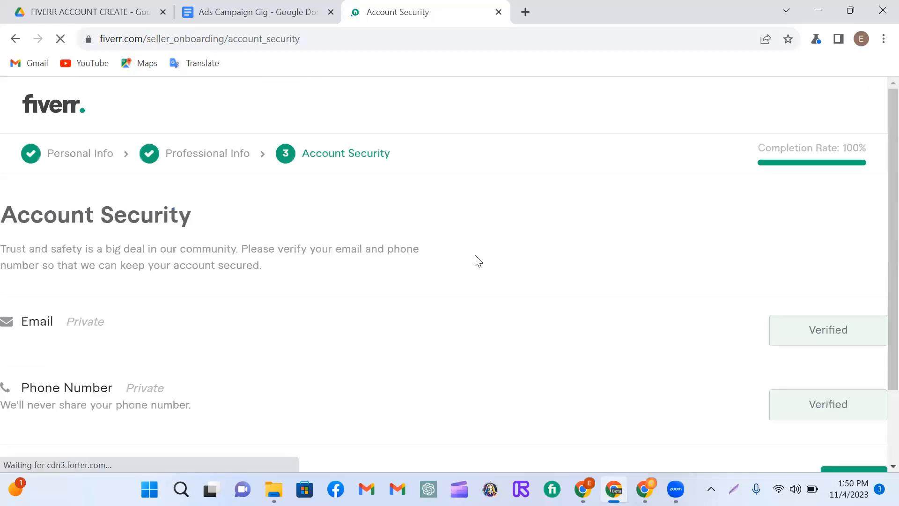
# Step: Finish the Account Security stage and complete the seller profile setup to start a new gig
pyautogui.scroll(-2, 477, 260)
pyautogui.click(858, 387)
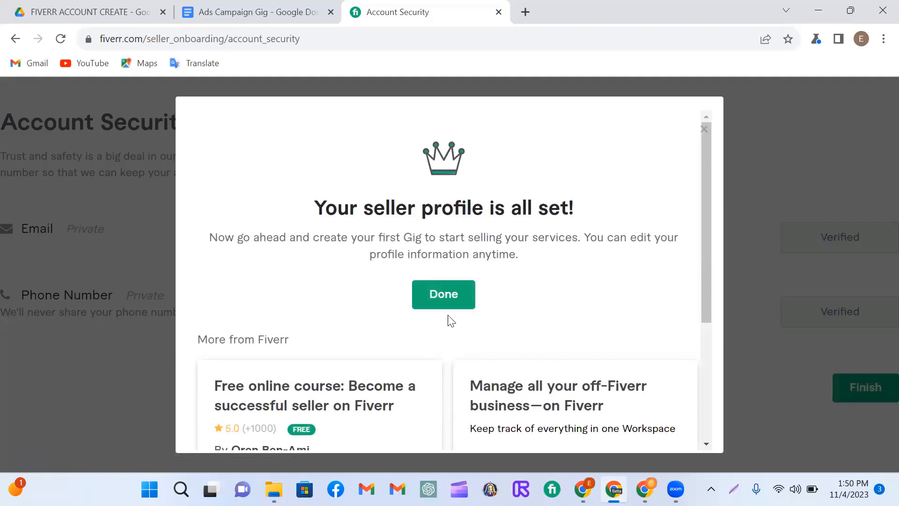
pyautogui.click(445, 297)
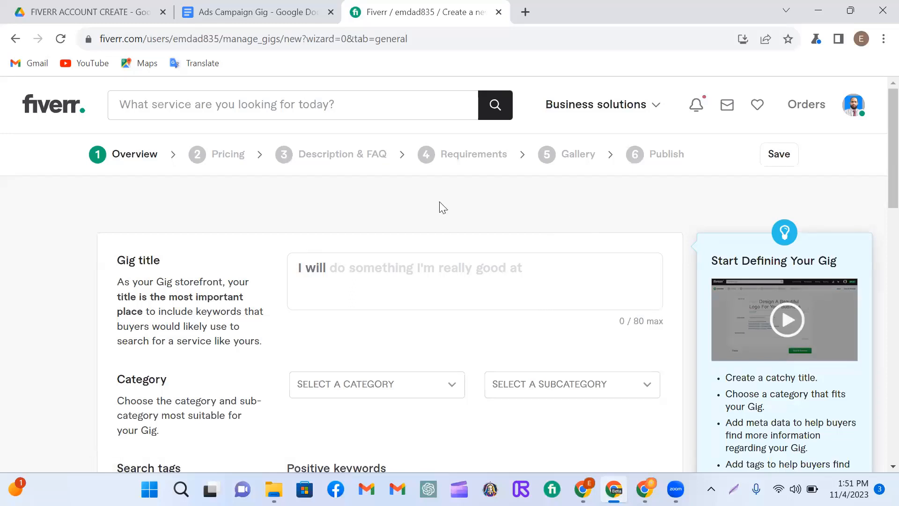
# Step: Enter the gig title "Setup and Manage Your Facebook & Instagram Ads for Sale"
pyautogui.click(337, 271)
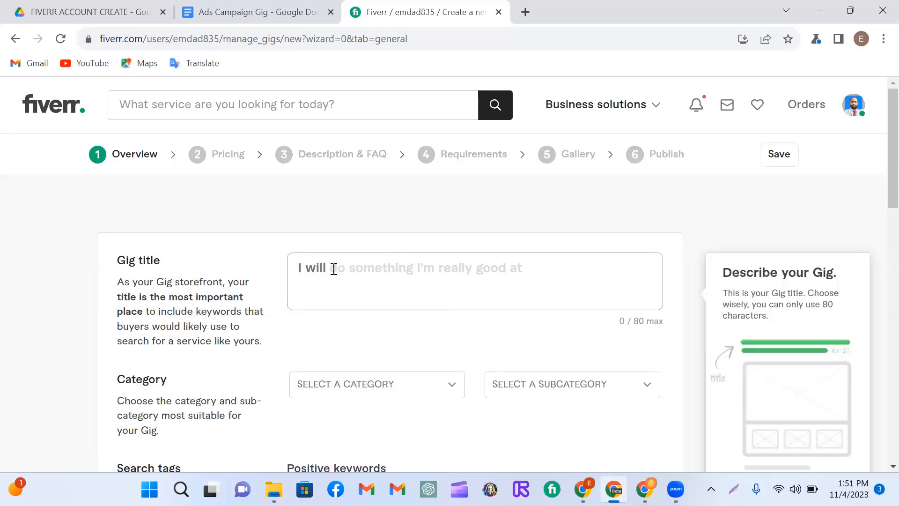
pyautogui.write('Setup')
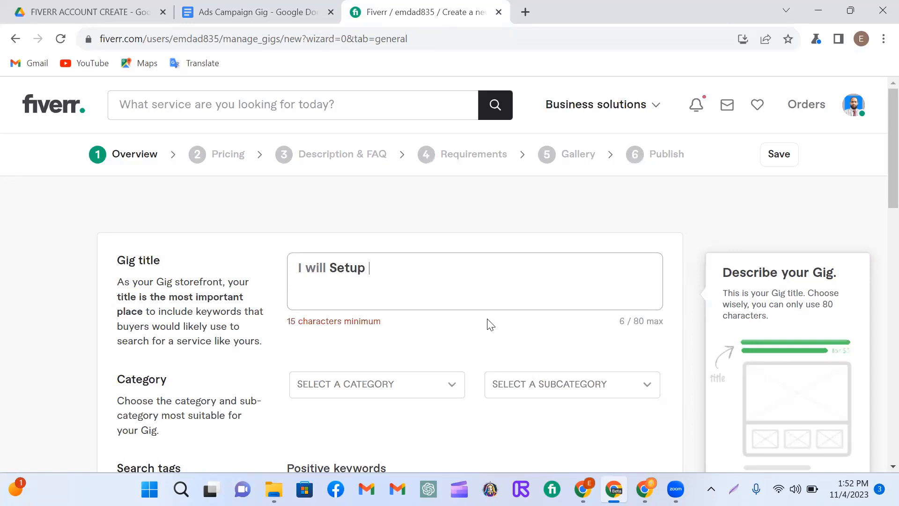
pyautogui.write('and Mana')
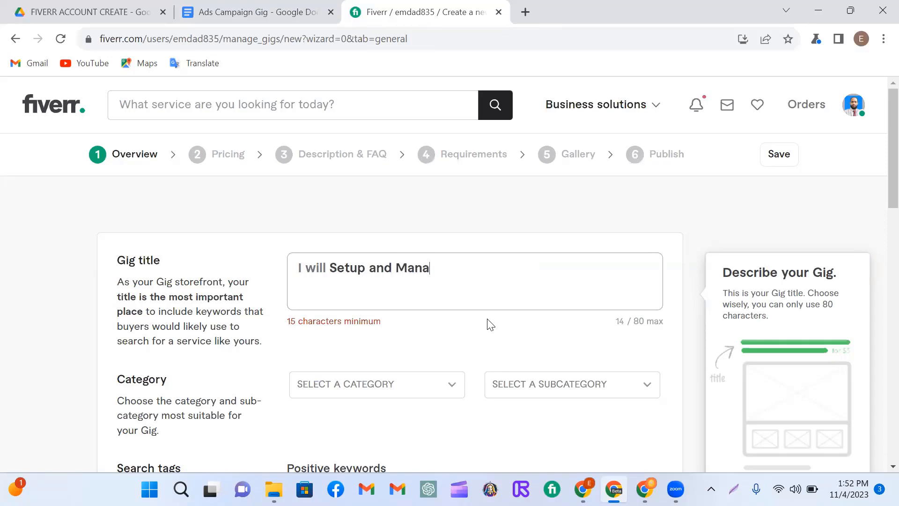
pyautogui.write('ge')
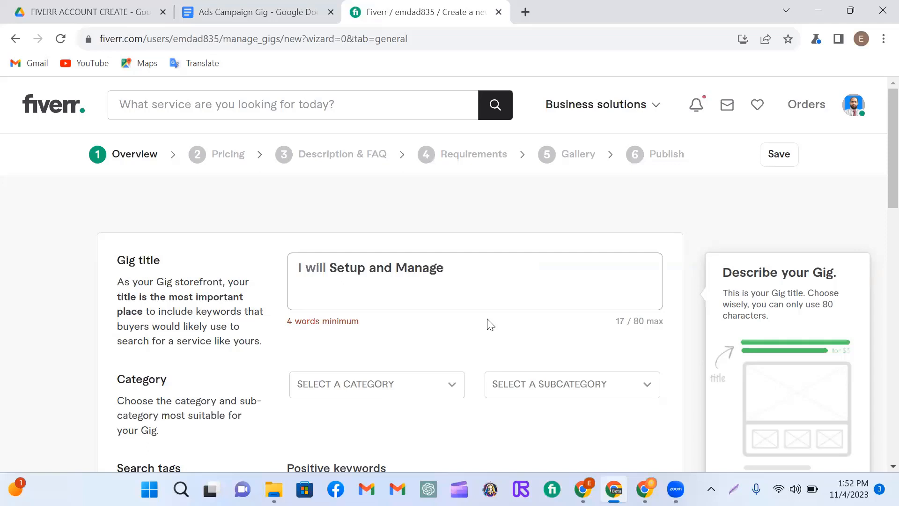
pyautogui.write(' Your Facebook')
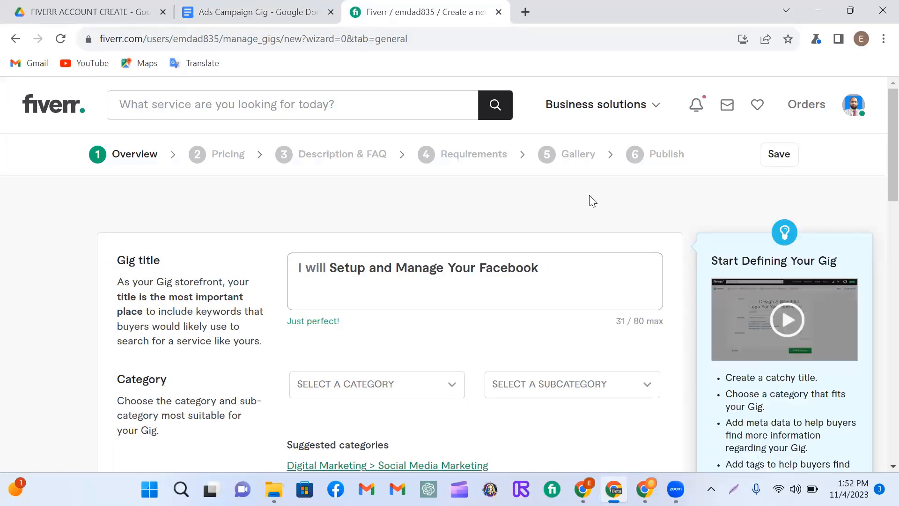
pyautogui.write('& Instagram Ads for Sale')
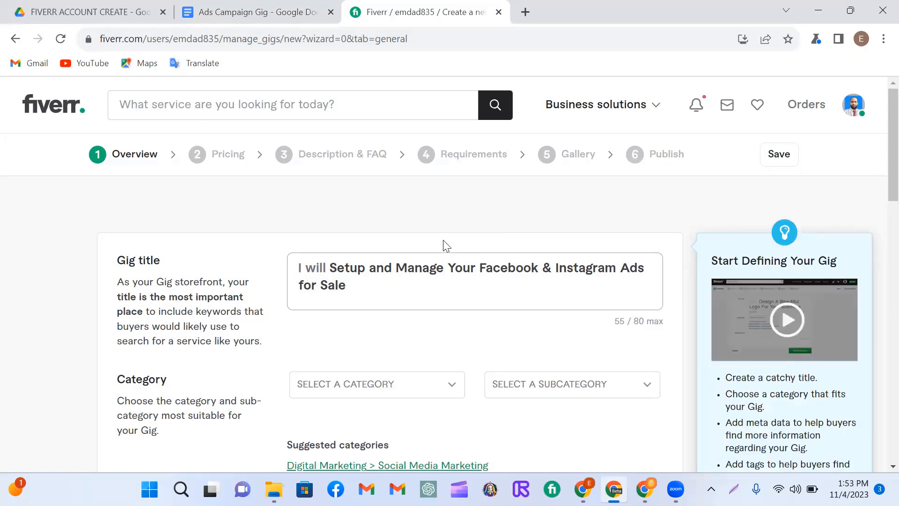
# Step: Set the gig's category to Digital Marketing and its subcategory to Social Media Marketing
pyautogui.scroll(-1, 443, 245)
pyautogui.scroll(-1, 445, 239)
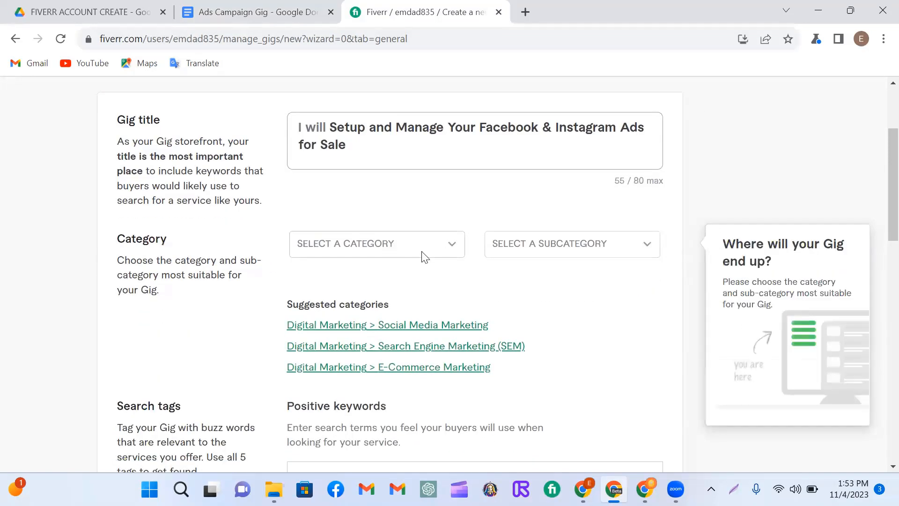
pyautogui.click(451, 247)
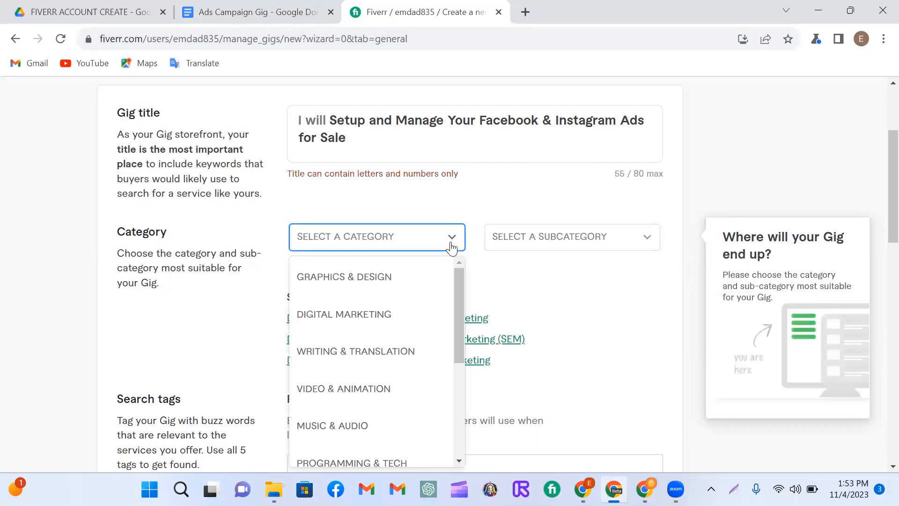
pyautogui.click(362, 321)
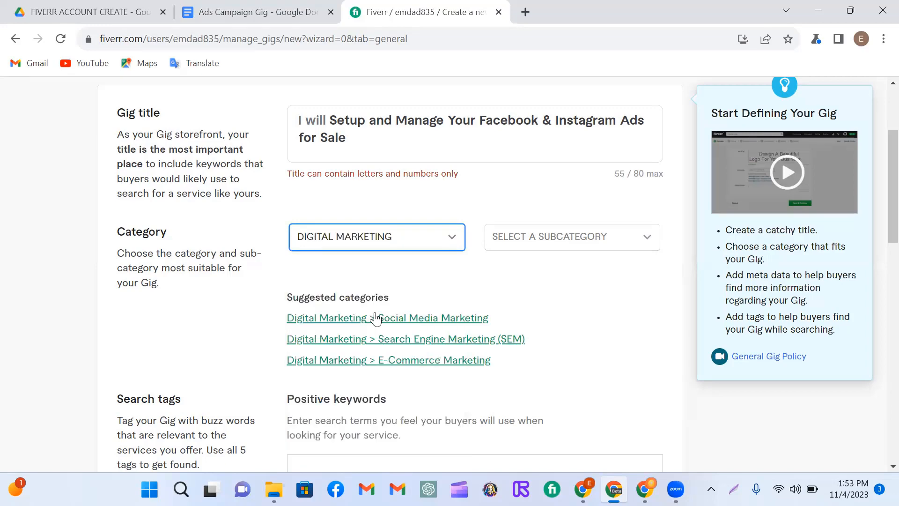
pyautogui.click(649, 243)
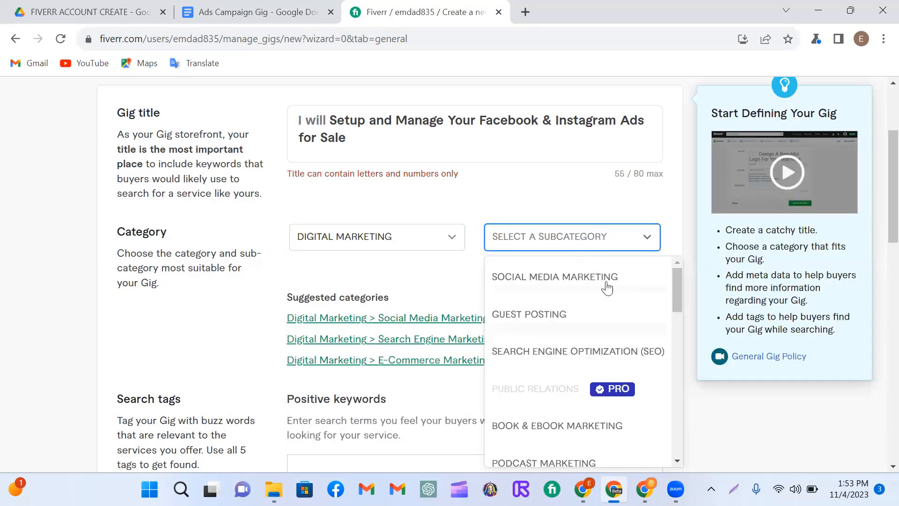
pyautogui.click(581, 282)
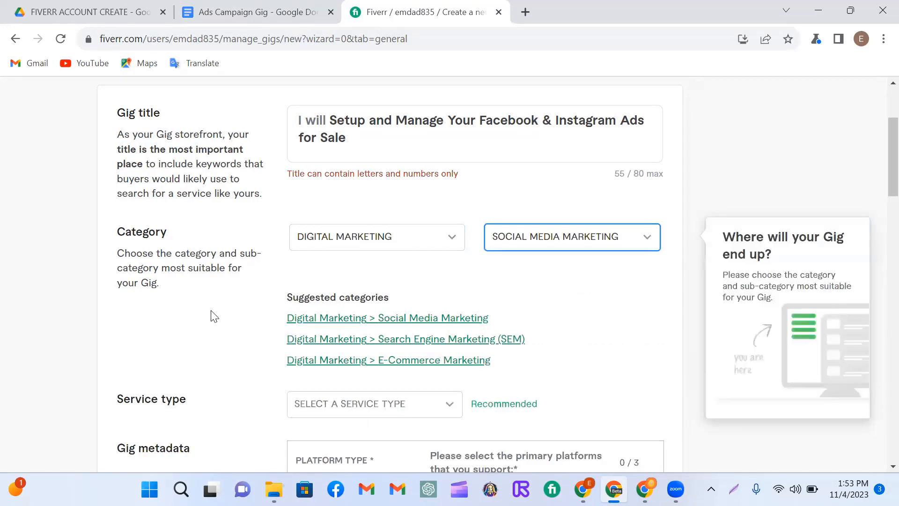
# Step: Set the gig's service type to Social Media Management
pyautogui.scroll(-1, 384, 281)
pyautogui.scroll(-2, 384, 281)
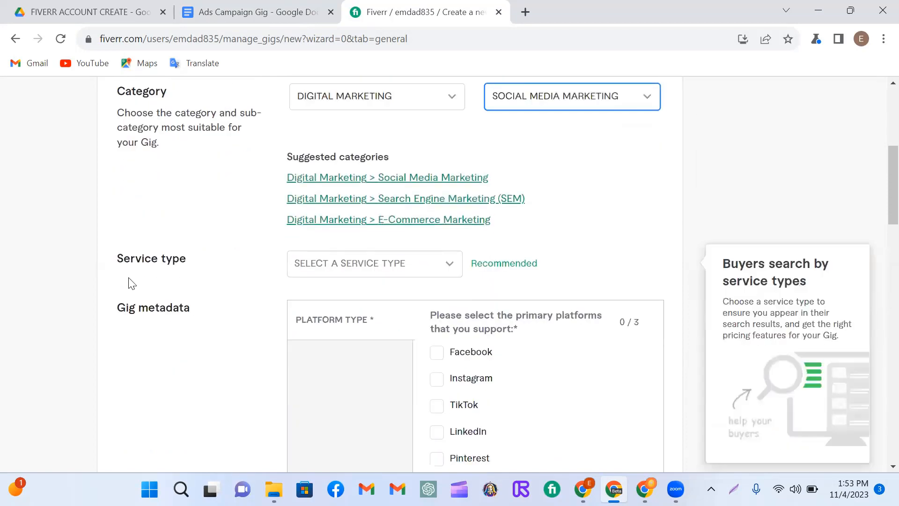
pyautogui.click(457, 263)
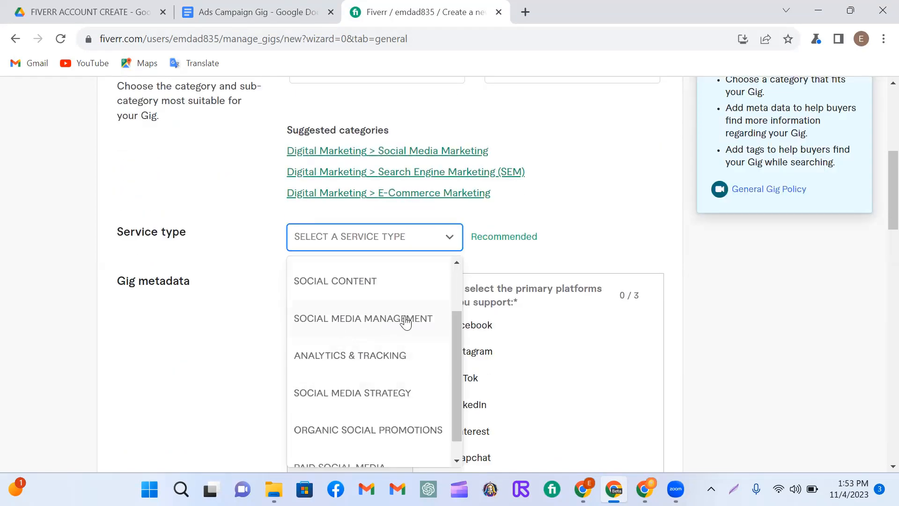
pyautogui.scroll(-1, 406, 322)
pyautogui.scroll(2, 396, 354)
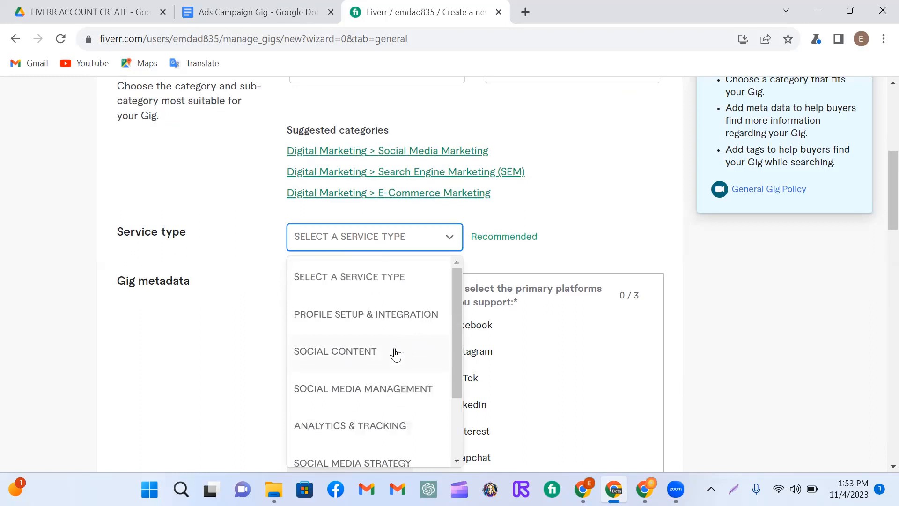
pyautogui.scroll(-2, 396, 355)
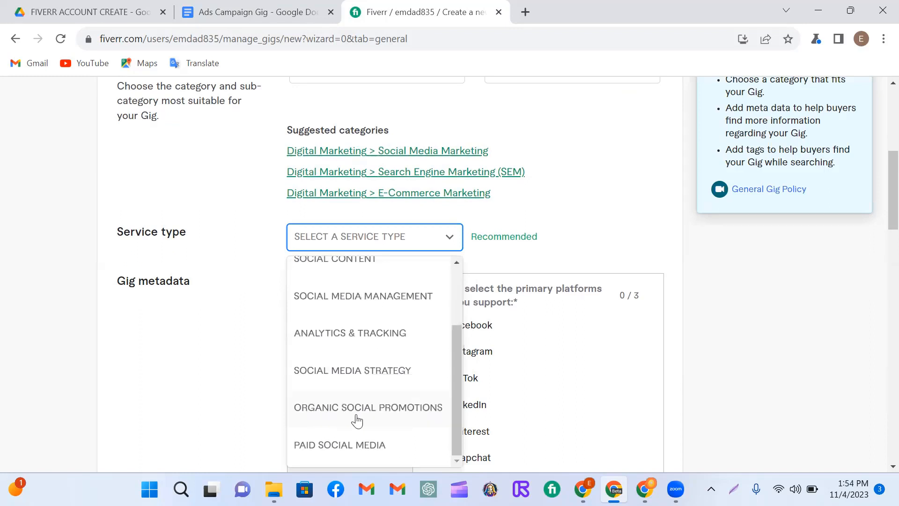
pyautogui.click(377, 297)
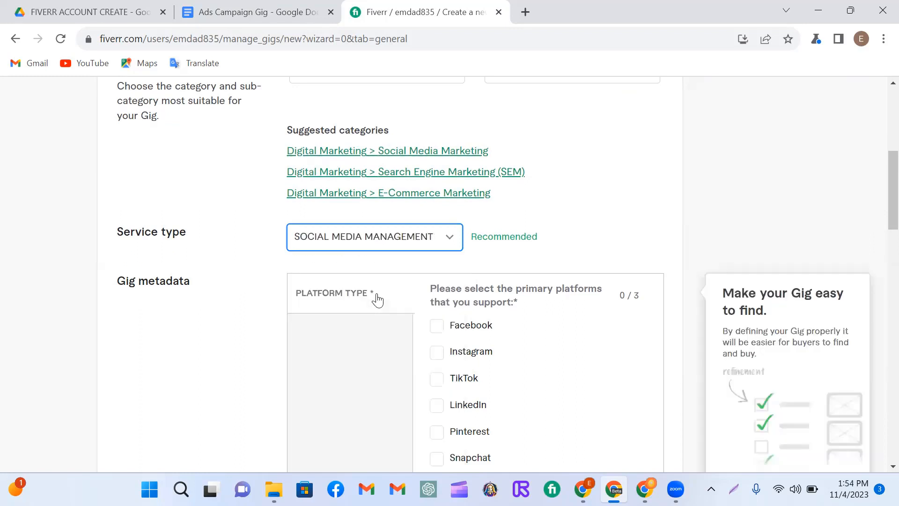
# Step: Select Facebook, Instagram and Twitter as the supported platform types in the gig metadata
pyautogui.scroll(-1, 380, 297)
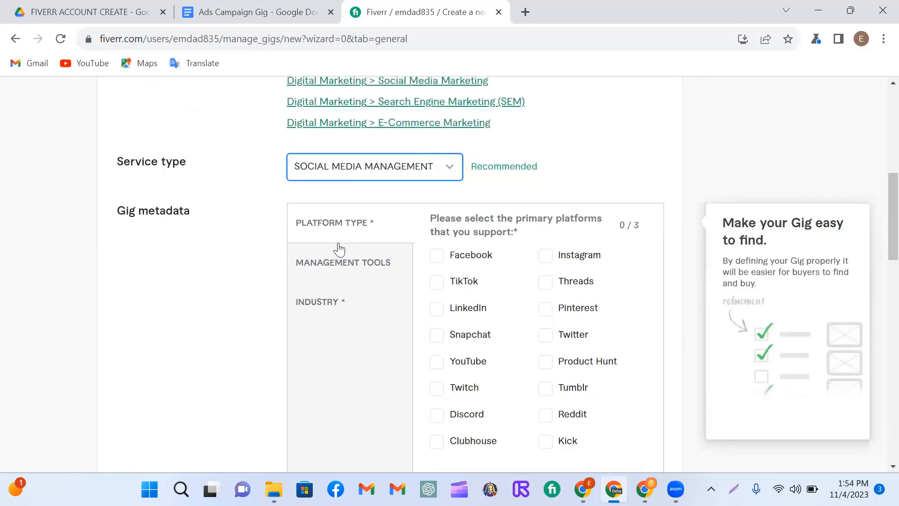
pyautogui.click(437, 255)
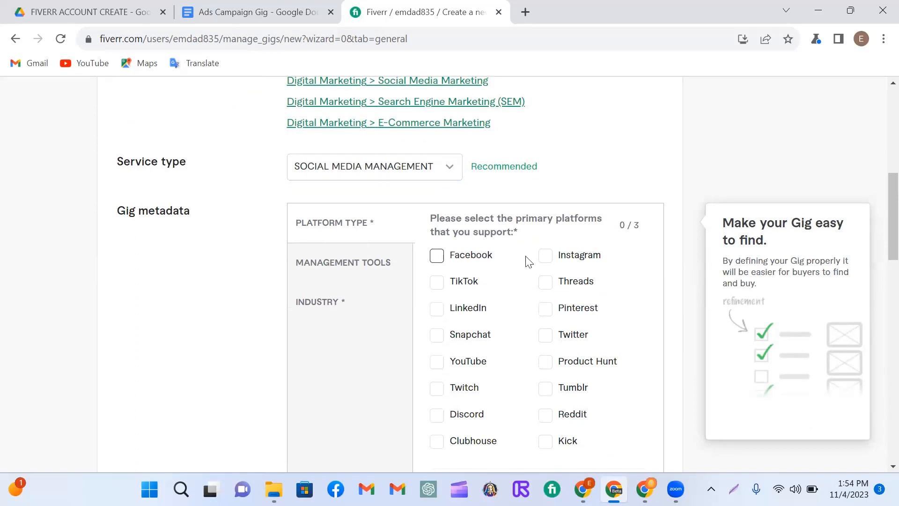
pyautogui.click(545, 256)
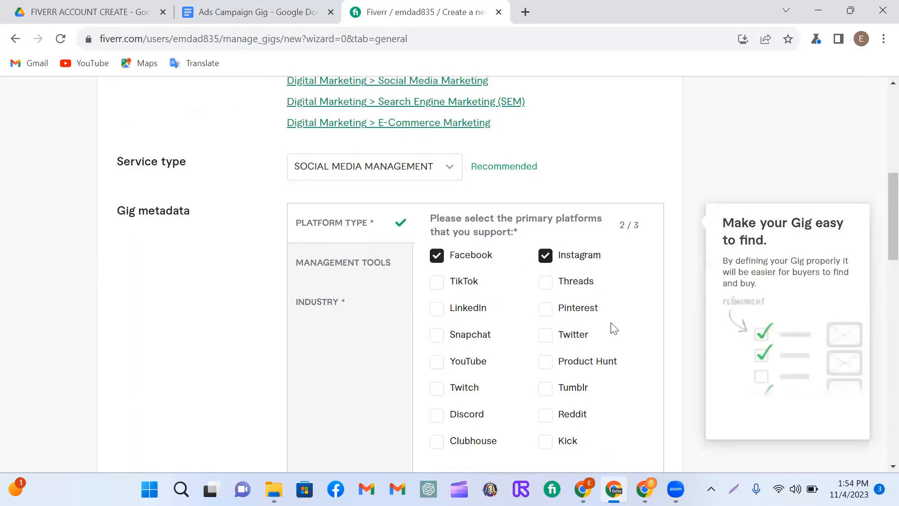
pyautogui.click(547, 338)
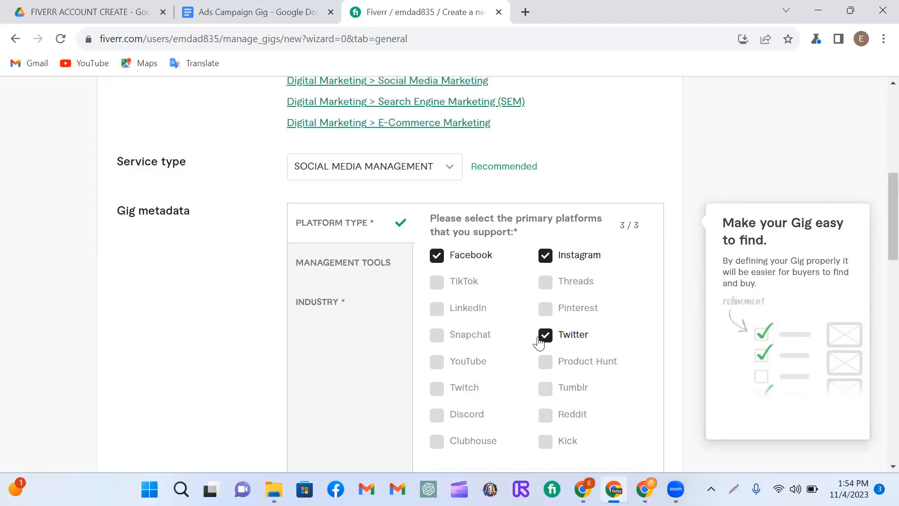
# Step: Select Beauty & cosmetics, Art & design, Marketing & advertising and Fashion & apparel as the industries in the gig metadata
pyautogui.scroll(-3, 539, 341)
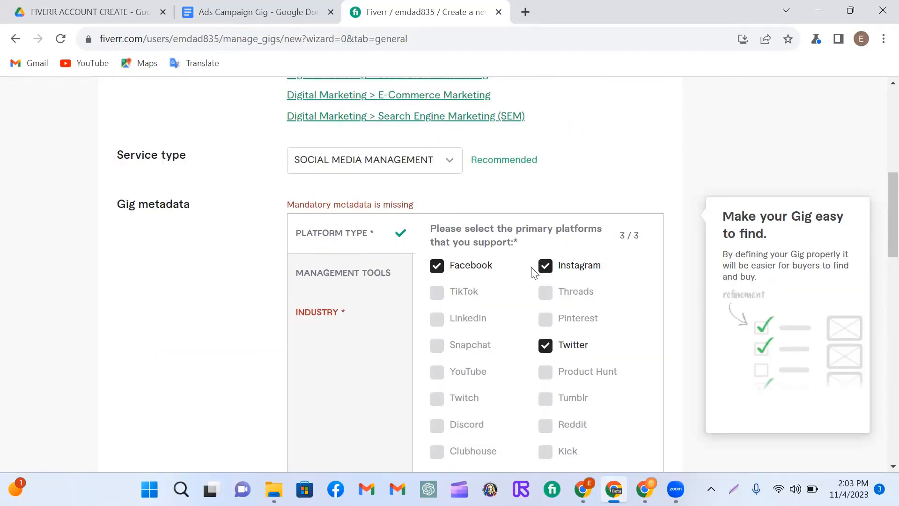
pyautogui.click(345, 316)
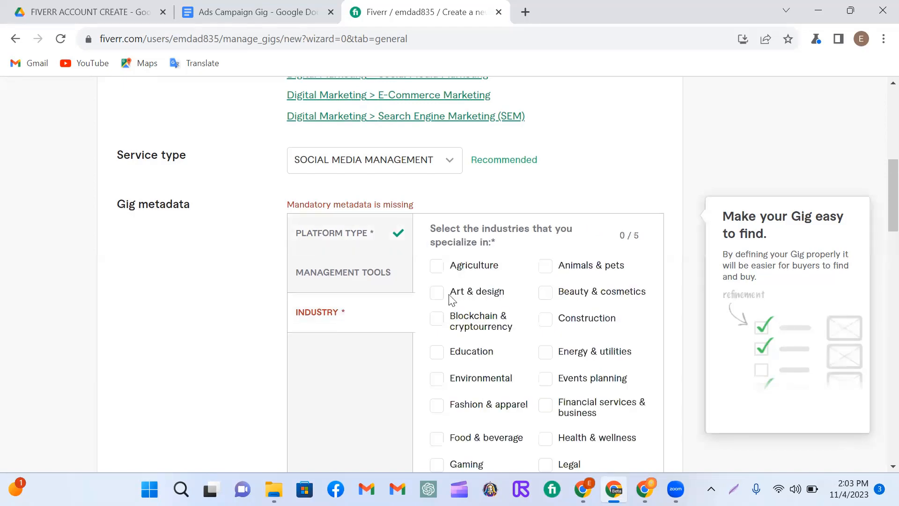
pyautogui.scroll(-1, 537, 288)
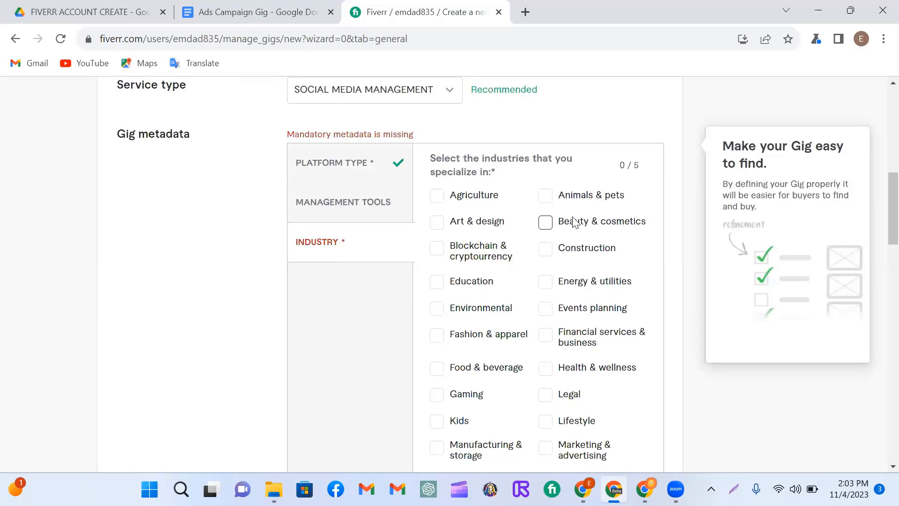
pyautogui.click(546, 222)
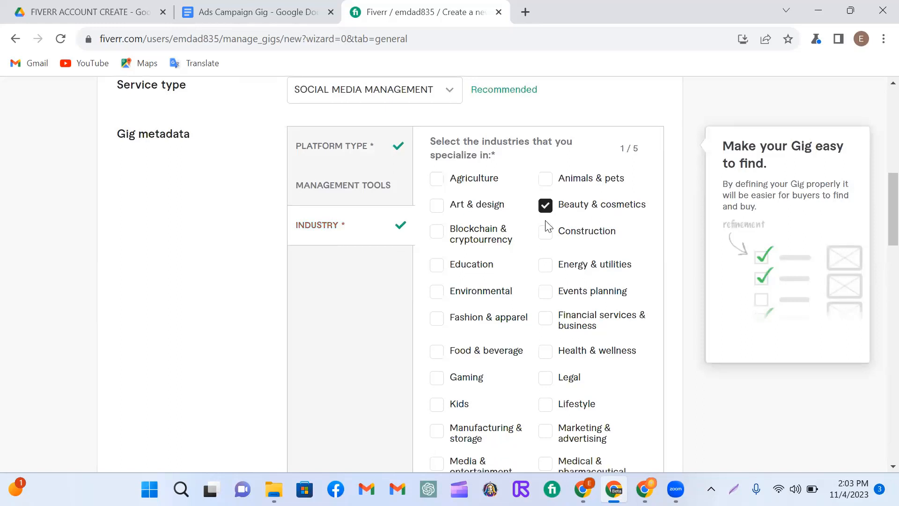
pyautogui.click(437, 204)
pyautogui.click(546, 431)
pyautogui.scroll(-2, 562, 276)
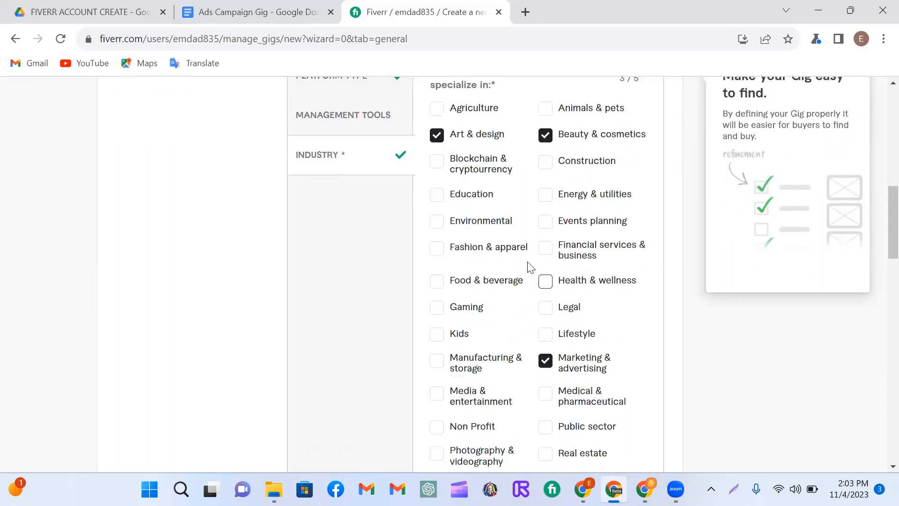
pyautogui.click(436, 250)
pyautogui.scroll(-5, 496, 346)
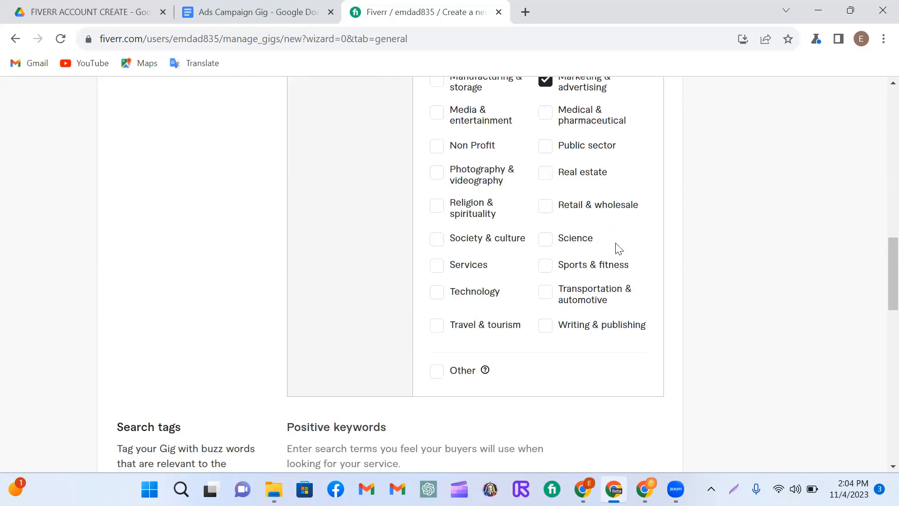
# Step: Add Real estate to the industries selected in the gig metadata
pyautogui.click(544, 174)
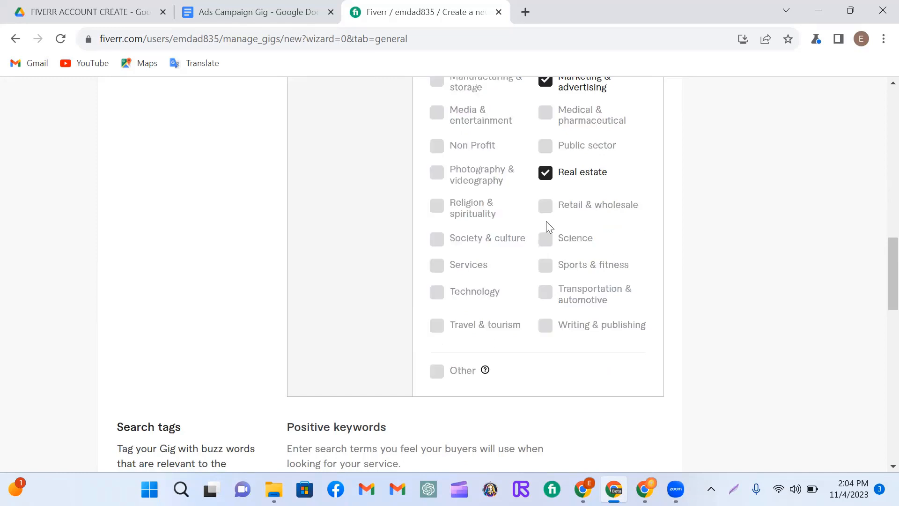
pyautogui.scroll(2, 543, 222)
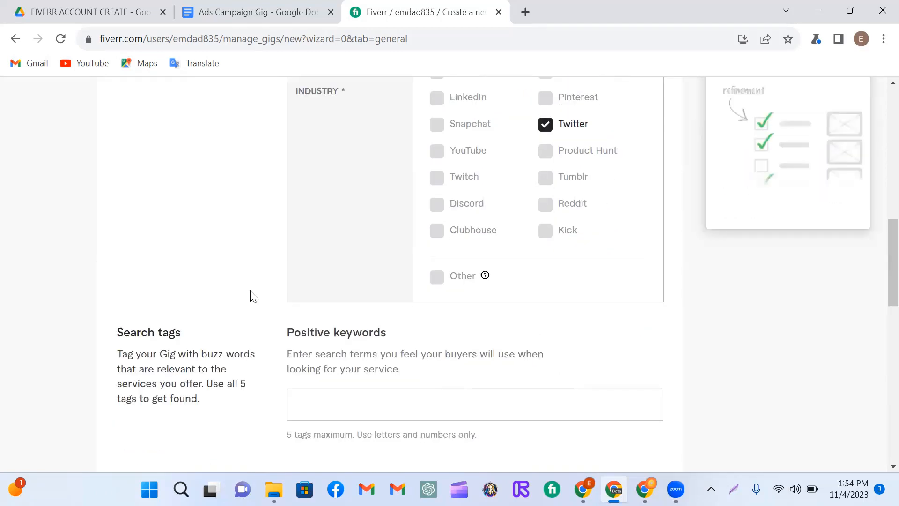
# Step: Add Ads Campaign and Facebook Ads Campaign as positive keywords in the gig's search tags
pyautogui.scroll(-1, 251, 295)
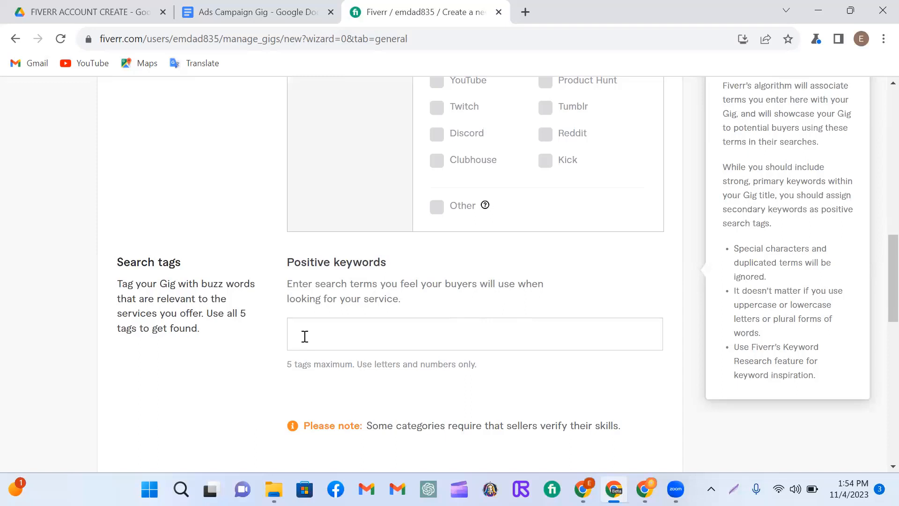
pyautogui.write('gn')
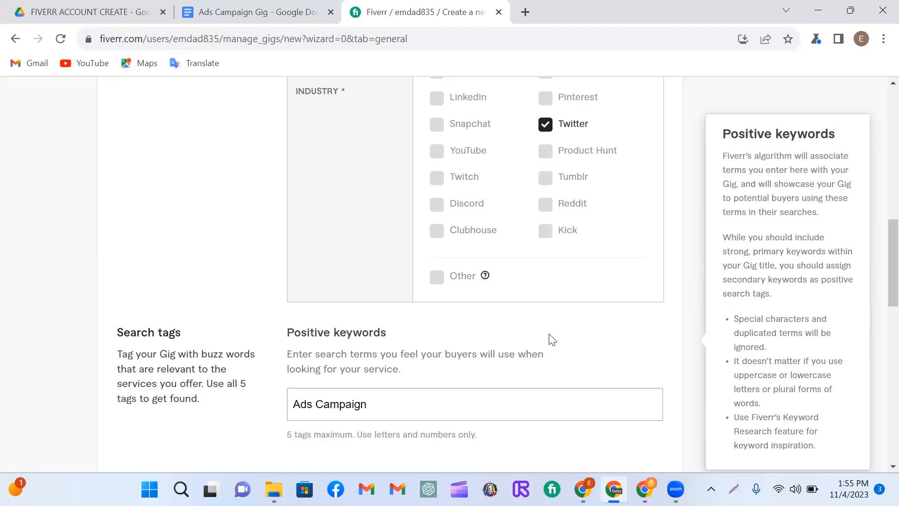
pyautogui.press('Return')
pyautogui.write('Facebook Ads ')
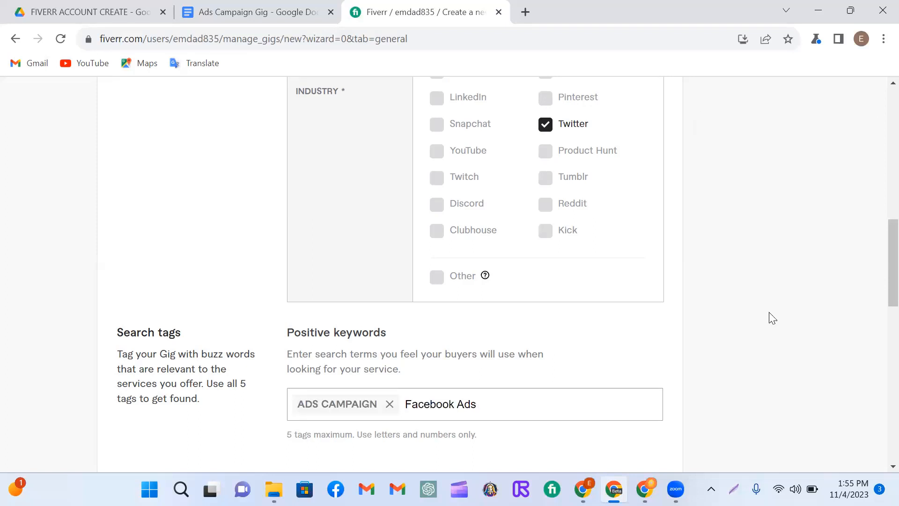
pyautogui.write('Campaign')
pyautogui.press('Return')
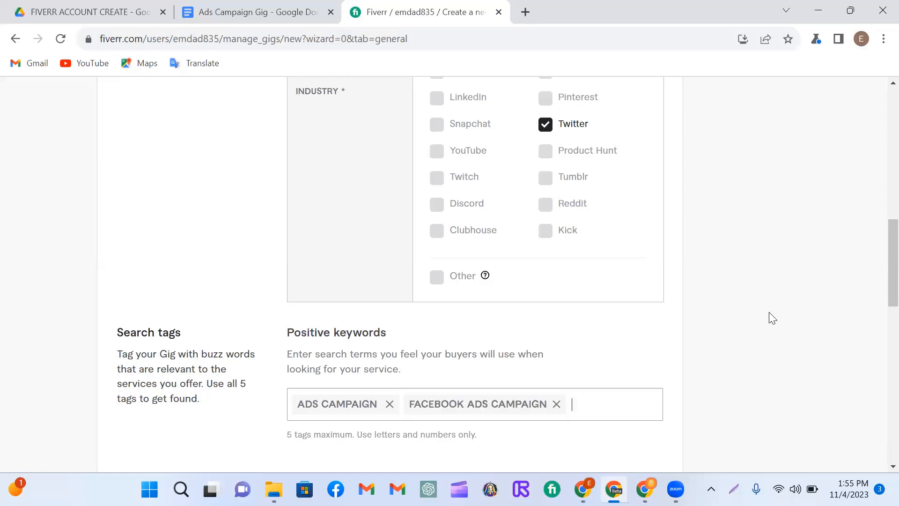
# Step: Add Instagram ads and google ads as further positive keywords for the gig
pyautogui.write('Instagram')
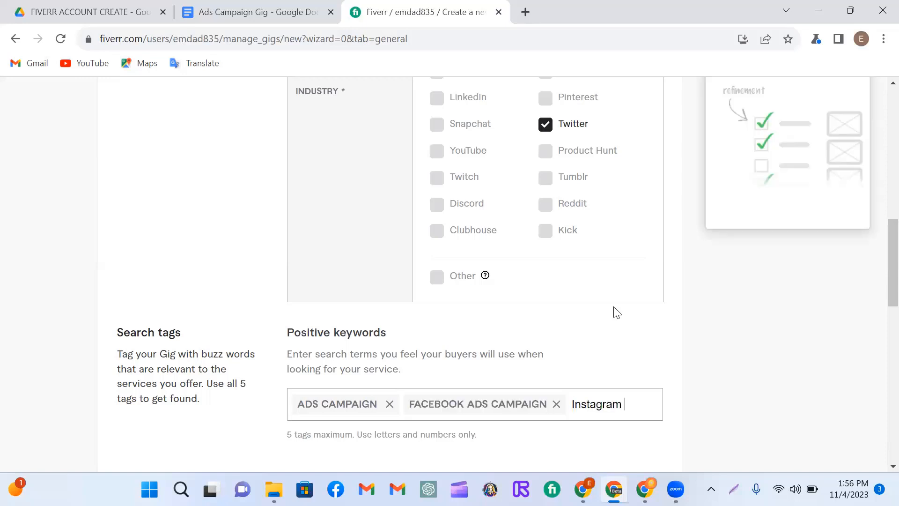
pyautogui.write(' ads')
pyautogui.press('Return')
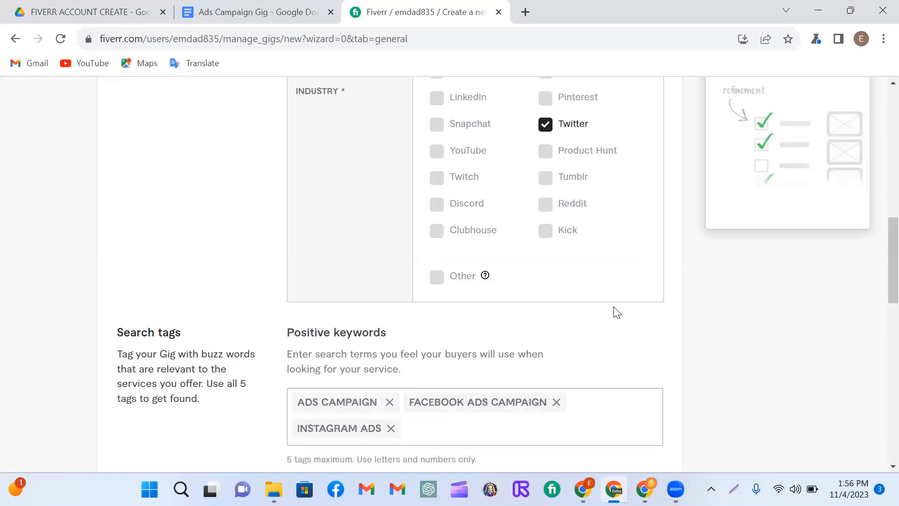
pyautogui.write('google ads')
pyautogui.press('Return')
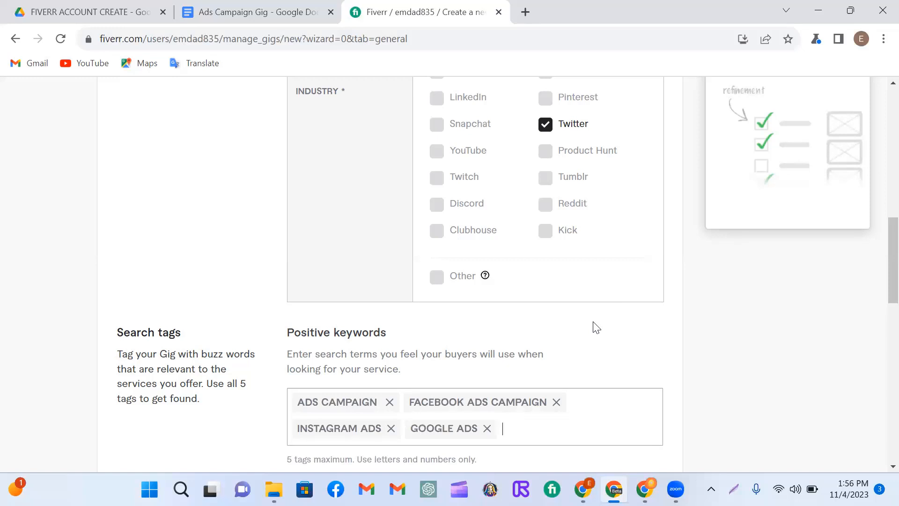
# Step: Complete the search tags with Facebook Marketing and Facebook Ads, replacing Facebook Ads Campaign, and save the overview to continue to pricing
pyautogui.write('Facebook Ma')
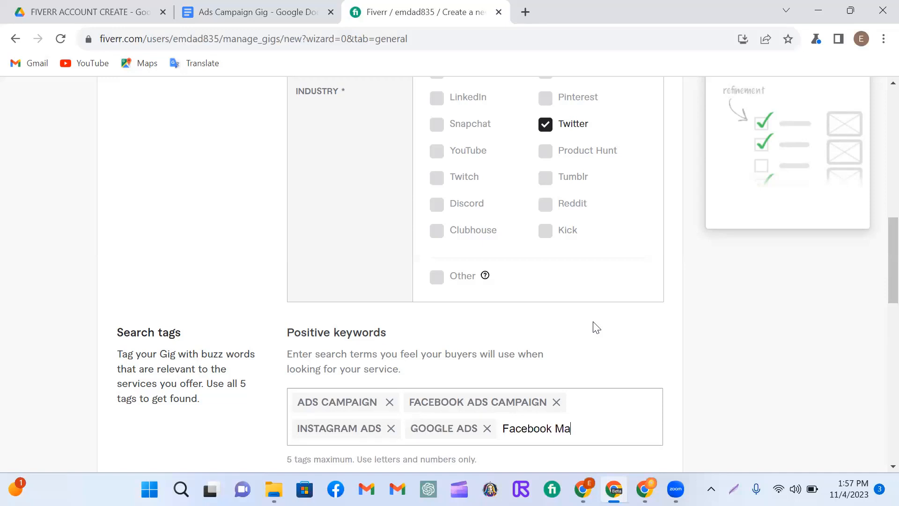
pyautogui.write('rketing')
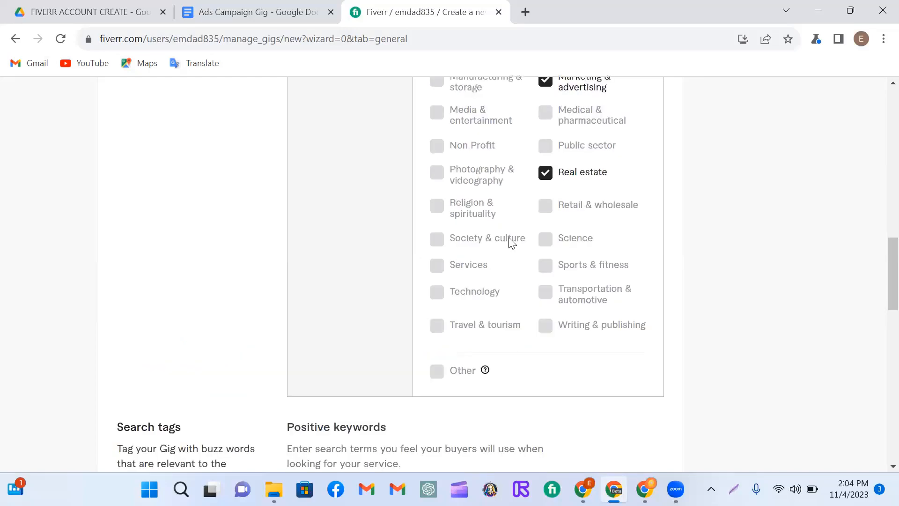
pyautogui.scroll(-7, 507, 237)
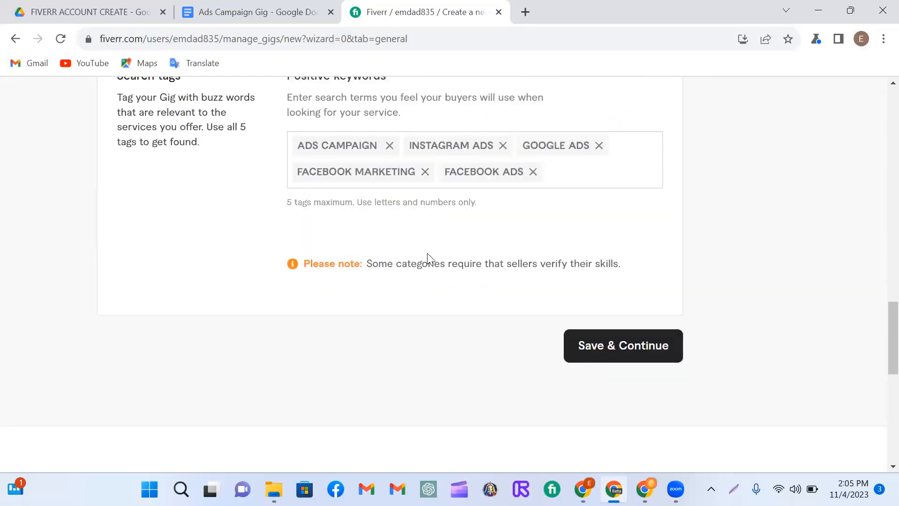
pyautogui.click(619, 347)
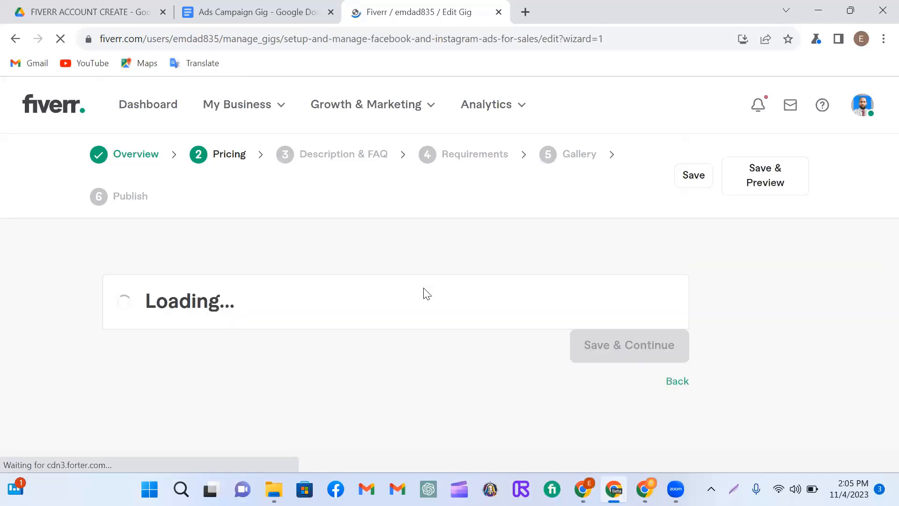
# Step: Name the Basic package "CAMPAIGN SETUP & MANAGE 3 DAYS" and the Standard package "CAMPAIGN SETUP & MANAGE 5 DAYS"
pyautogui.scroll(-5, 407, 211)
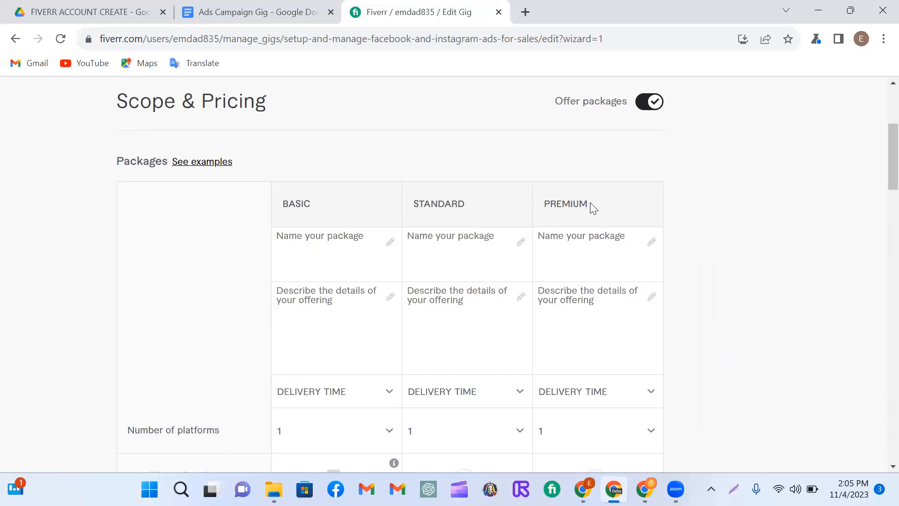
pyautogui.click(276, 241)
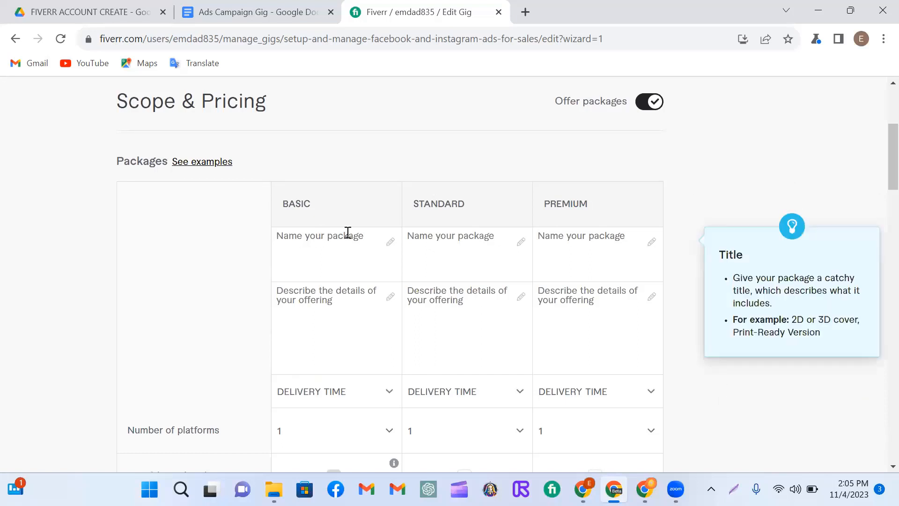
pyautogui.click(365, 245)
pyautogui.write('CAMPAIGN SETUP & MANAGE 3 DAYS')
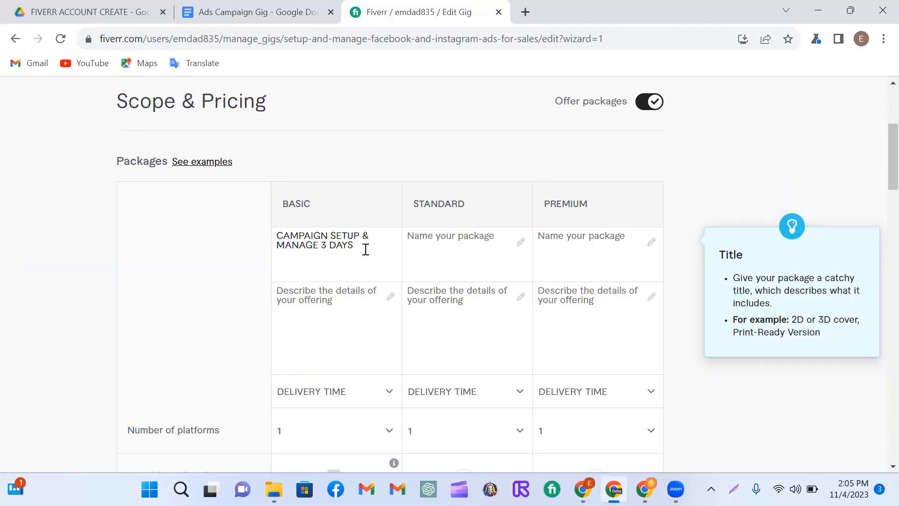
pyautogui.click(428, 172)
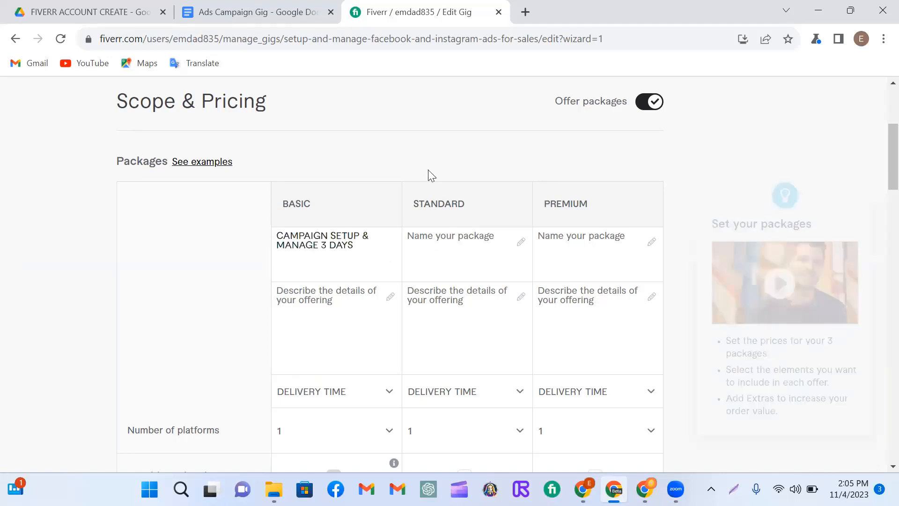
pyautogui.click(435, 240)
pyautogui.write('CAMPAIGN SETUP & MANAGE 5 DAYS')
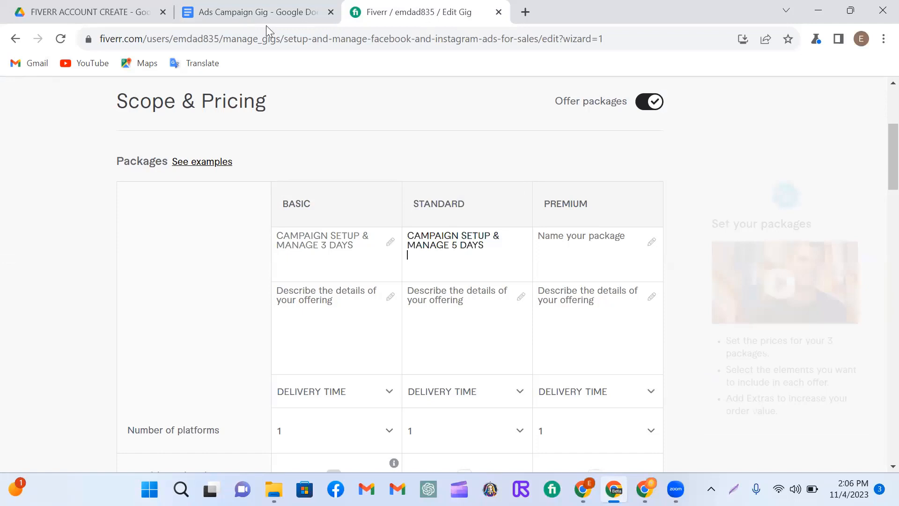
# Step: Copy the Premium title from the Ads Campaign Gig document and name the Premium package "CAMPAIGN SETUP & MANAGE 7 DAYS"
pyautogui.hotkey('ctrl', 'shift', 'Tab')
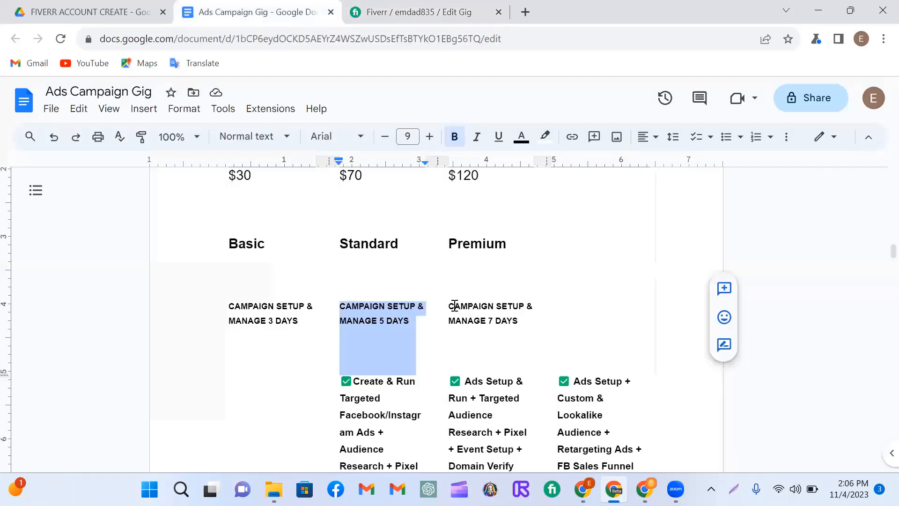
pyautogui.moveTo(450, 305); pyautogui.dragTo(537, 319)
pyautogui.hotkey('ctrl', 'c')
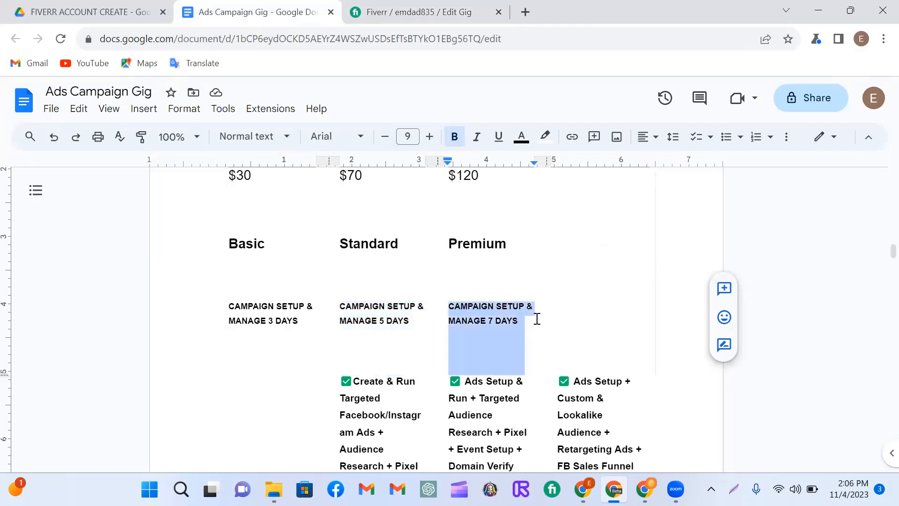
pyautogui.click(420, 14)
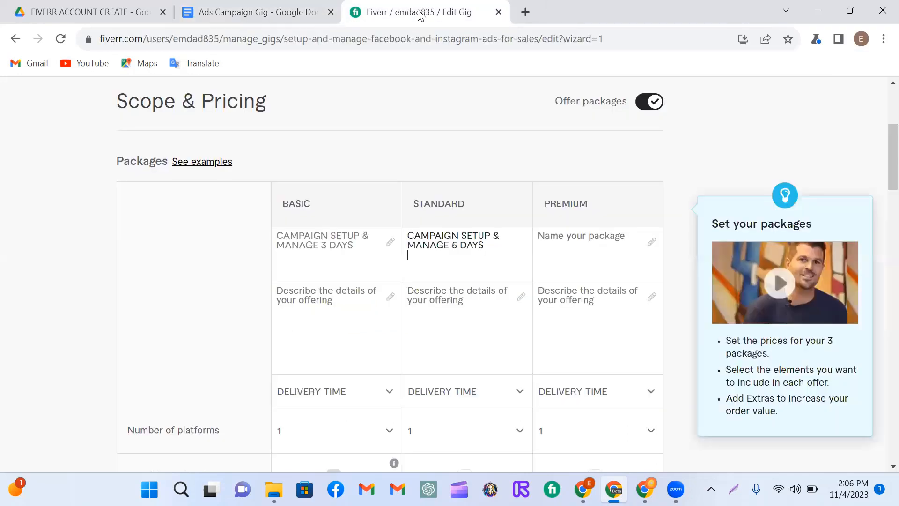
pyautogui.click(543, 237)
pyautogui.hotkey('ctrl', 'v')
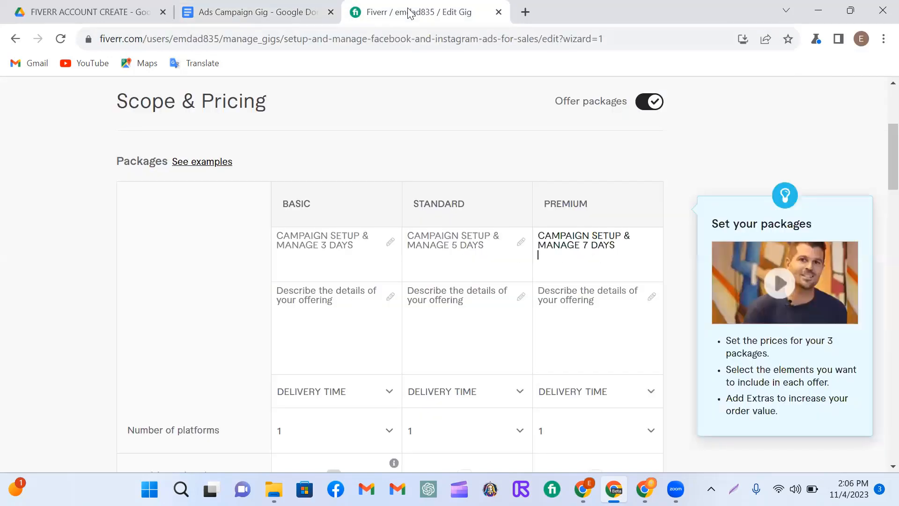
# Step: Fill in the Basic and Standard package descriptions with their matching texts from the Ads Campaign Gig document
pyautogui.click(302, 302)
pyautogui.write('✅Create & Run Targeted Facebook/Instagram Ads + Audience Research + Pixel Setup')
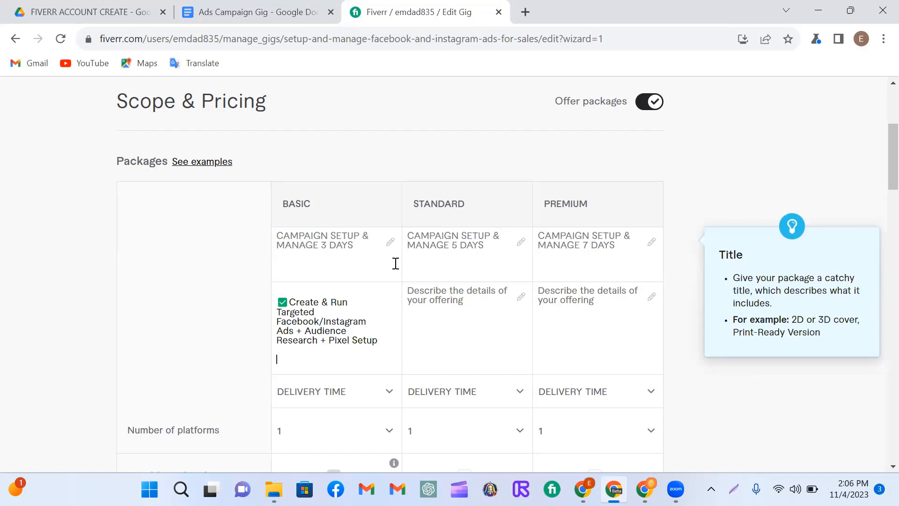
pyautogui.click(413, 296)
pyautogui.write('✅ Ads Setup & Run + Targeted Audience Research + Pixel + Event Setup + Domain Verify')
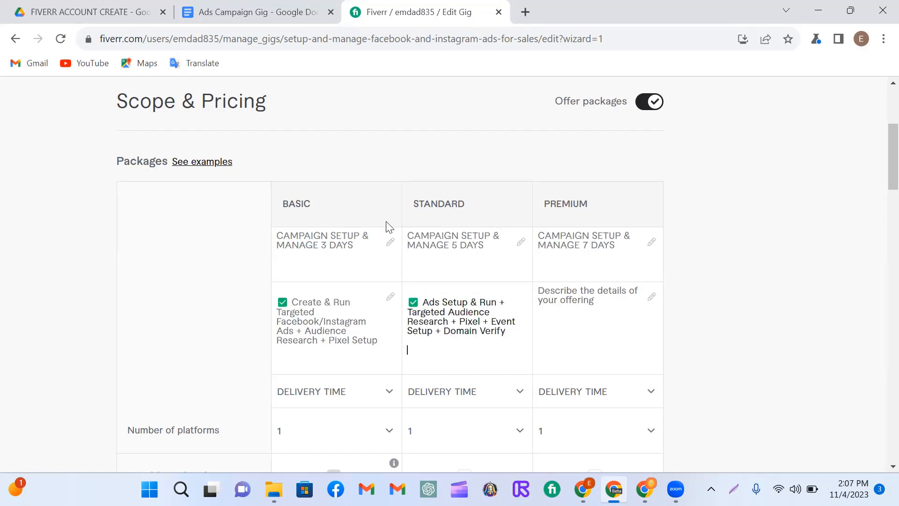
# Step: Copy "Ads Setup + Custom & Lookalike Audience + Retargeting Ads + FB Sales Funnel" from the Ads Campaign Gig document into the Premium description
pyautogui.click(284, 14)
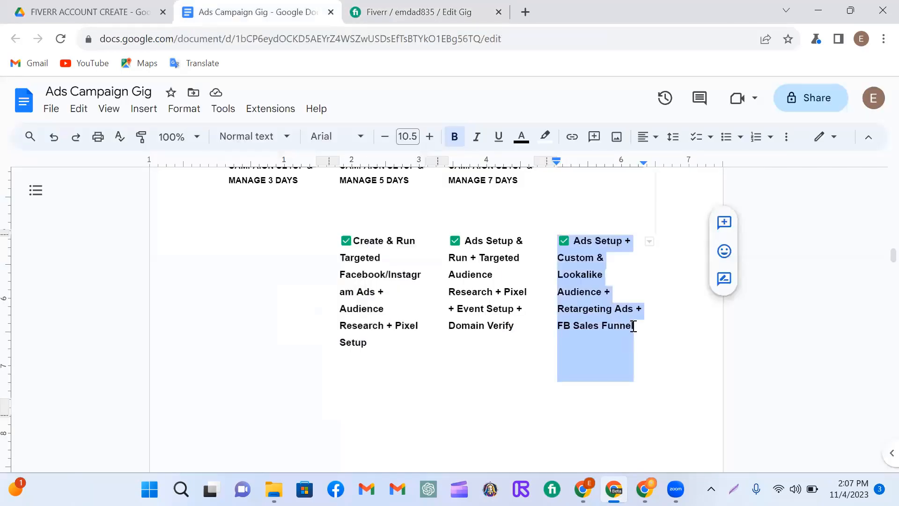
pyautogui.click(415, 12)
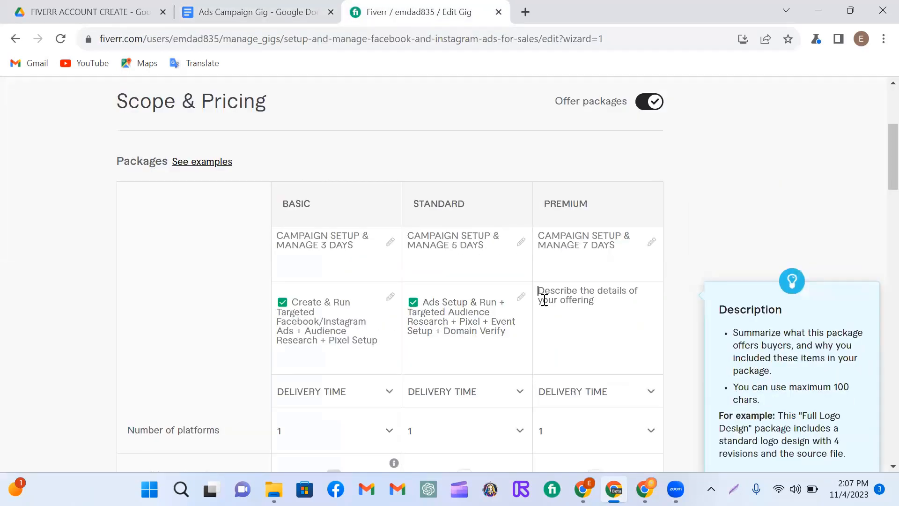
pyautogui.write('Ads Setup + Custom & Lookalike Audience + Retargeting Ads + FB Sales Funnel')
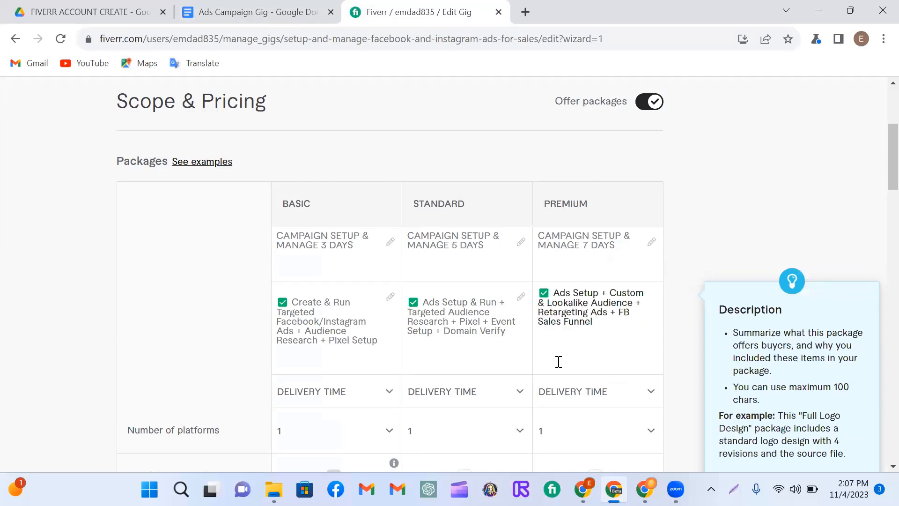
# Step: Set the Basic, Standard and Premium delivery times to 3, 5 and 7 days and their number of platforms to 2, 4 and 6
pyautogui.scroll(-3, 559, 362)
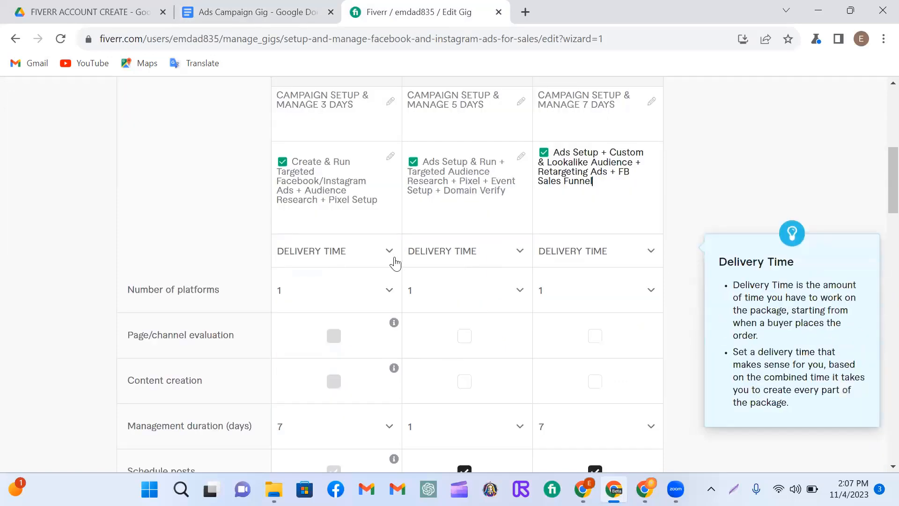
pyautogui.click(394, 262)
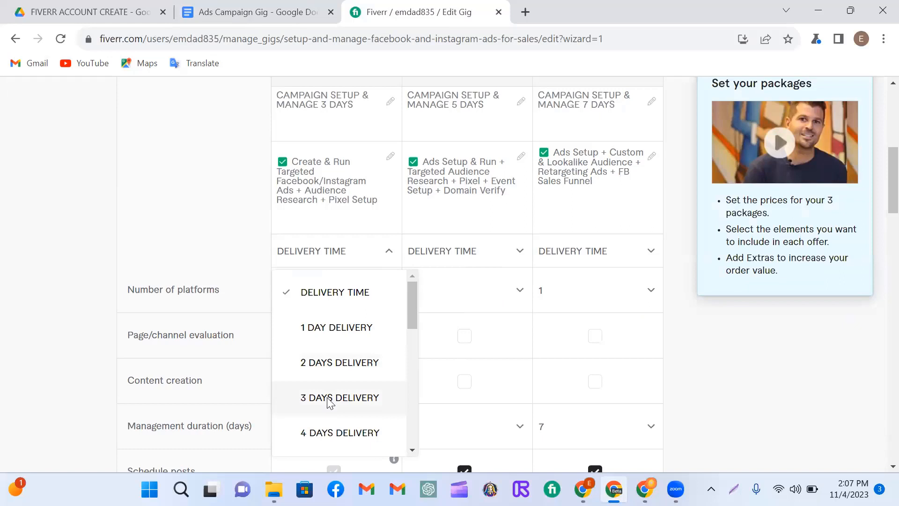
pyautogui.click(327, 399)
pyautogui.click(520, 255)
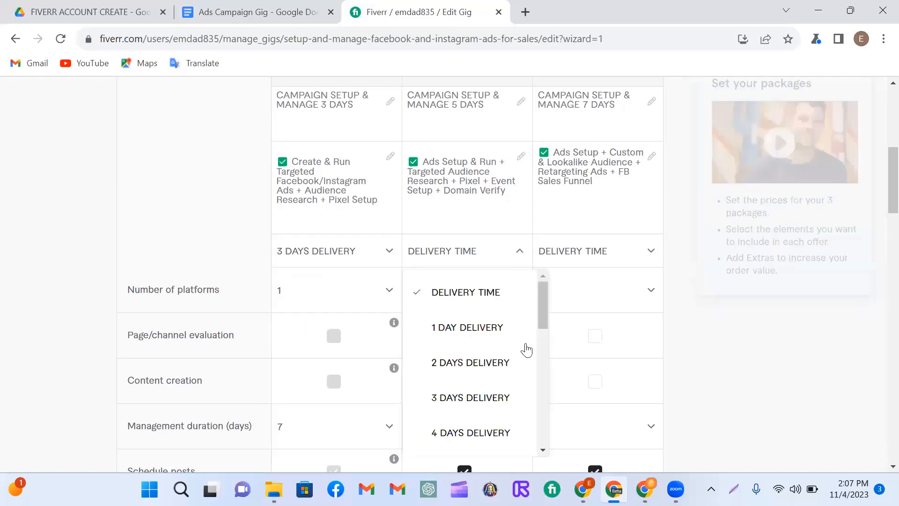
pyautogui.scroll(-2, 483, 388)
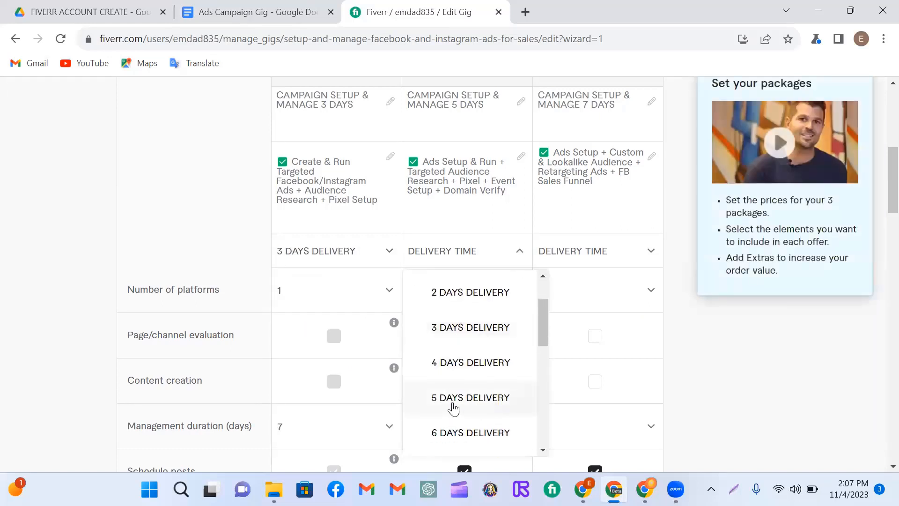
pyautogui.click(453, 402)
pyautogui.click(651, 251)
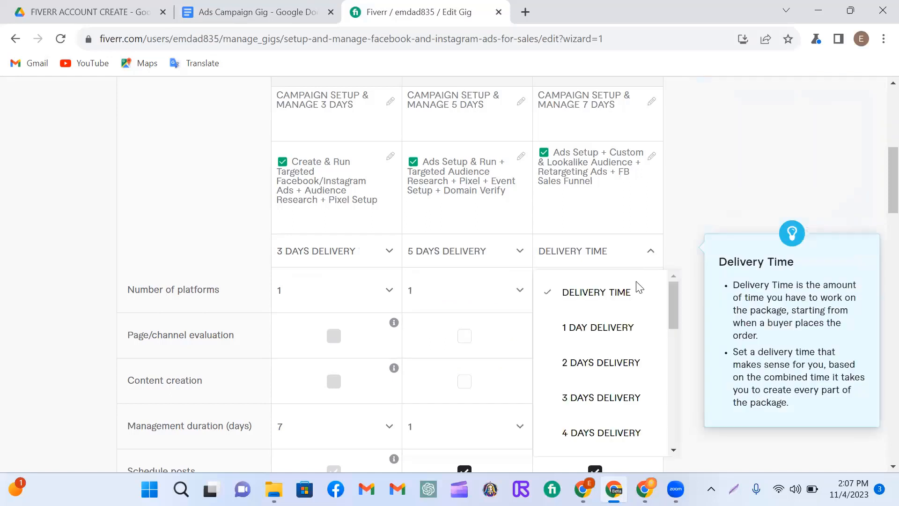
pyautogui.scroll(-3, 585, 358)
pyautogui.click(572, 403)
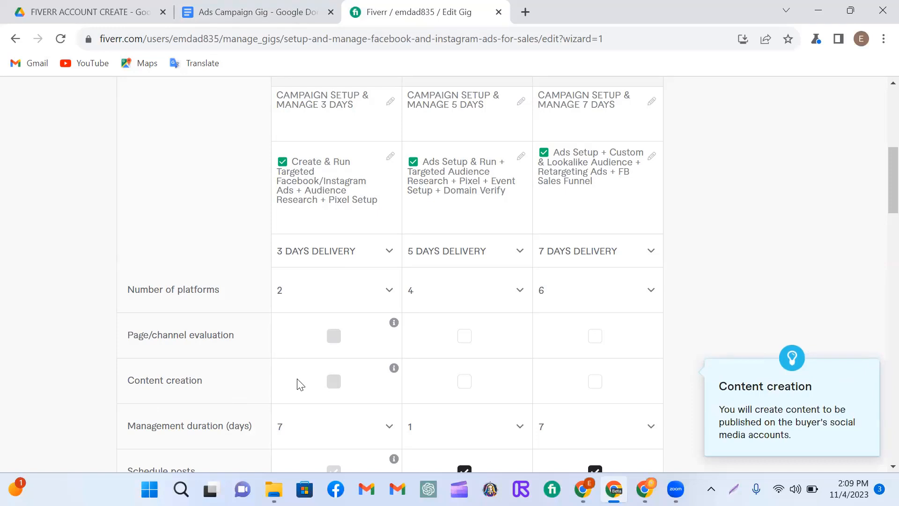
# Step: Include content creation in the Premium package and set the Standard package's management duration to 5 days
pyautogui.scroll(-3, 299, 384)
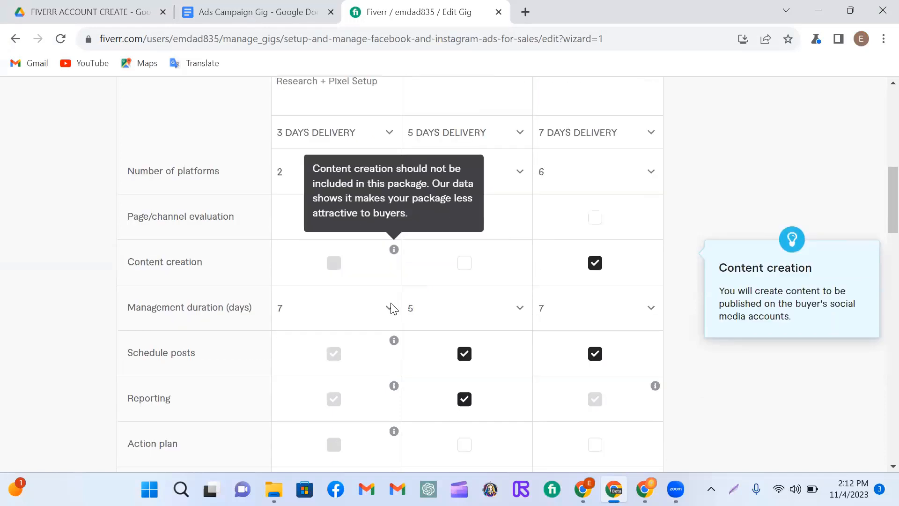
pyautogui.scroll(-1, 392, 309)
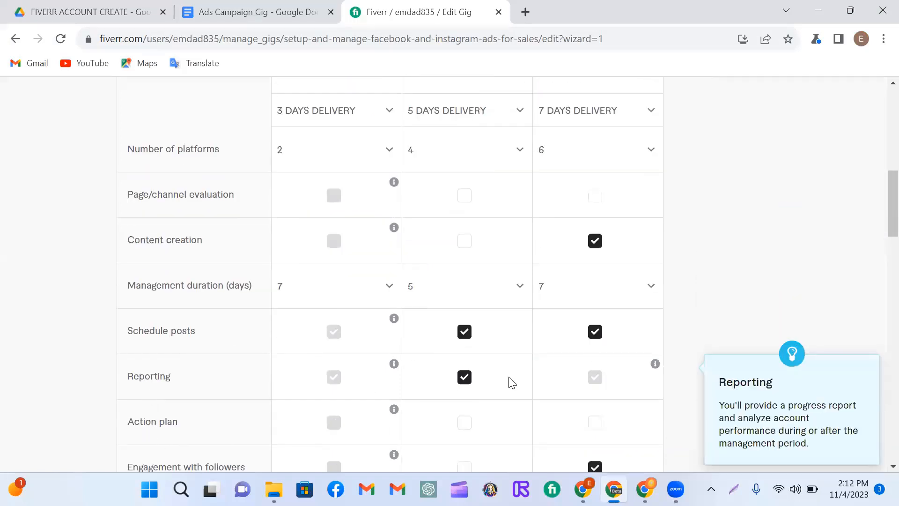
pyautogui.scroll(-3, 518, 395)
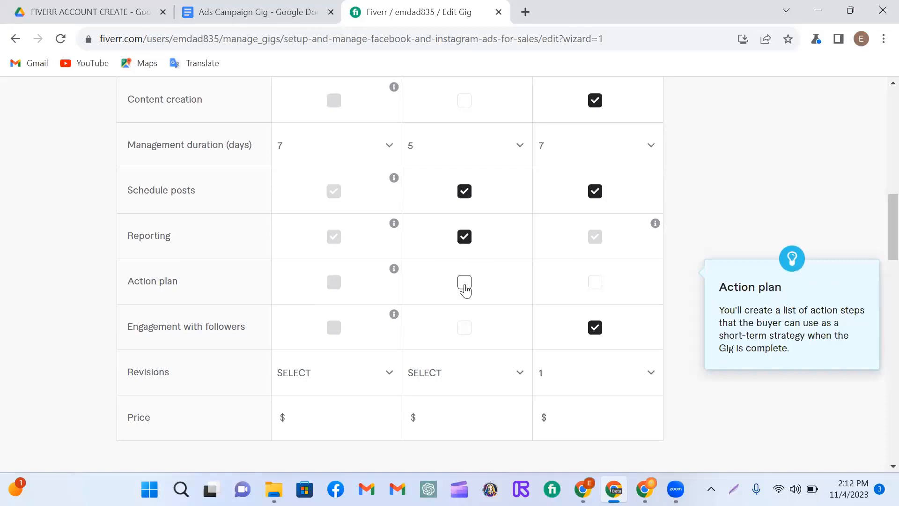
# Step: Include the action plan in the Premium package and set the Basic and Standard revisions to 1
pyautogui.click(464, 284)
pyautogui.click(599, 287)
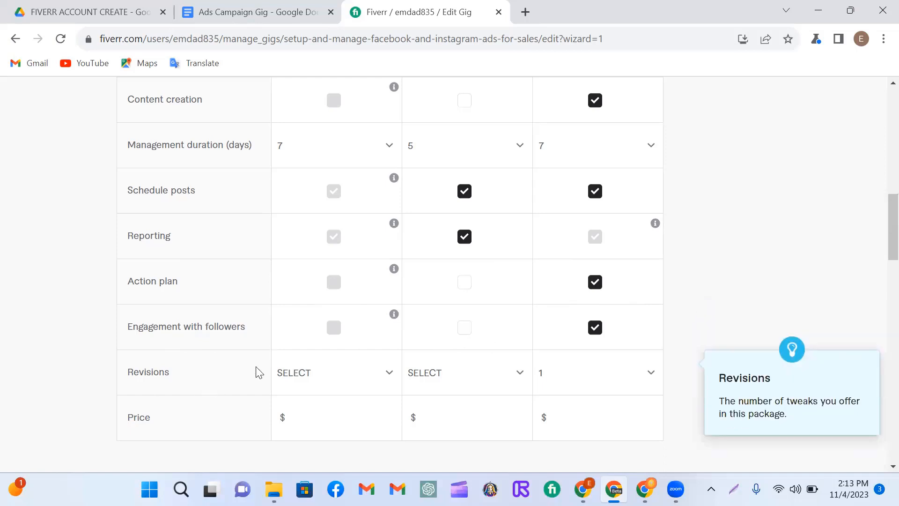
pyautogui.scroll(-3, 279, 353)
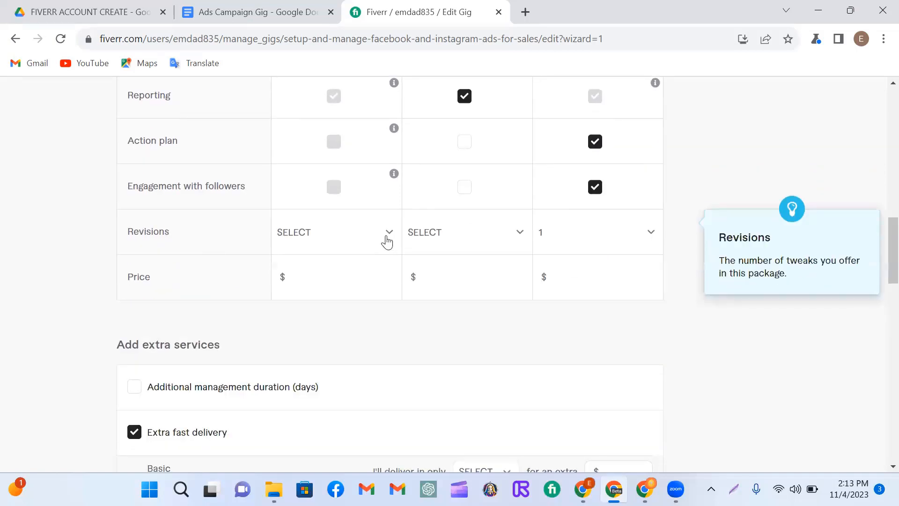
# Step: Set the Basic, Standard and Premium prices to $30, $70 and $120 and save the pricing page
pyautogui.click(349, 277)
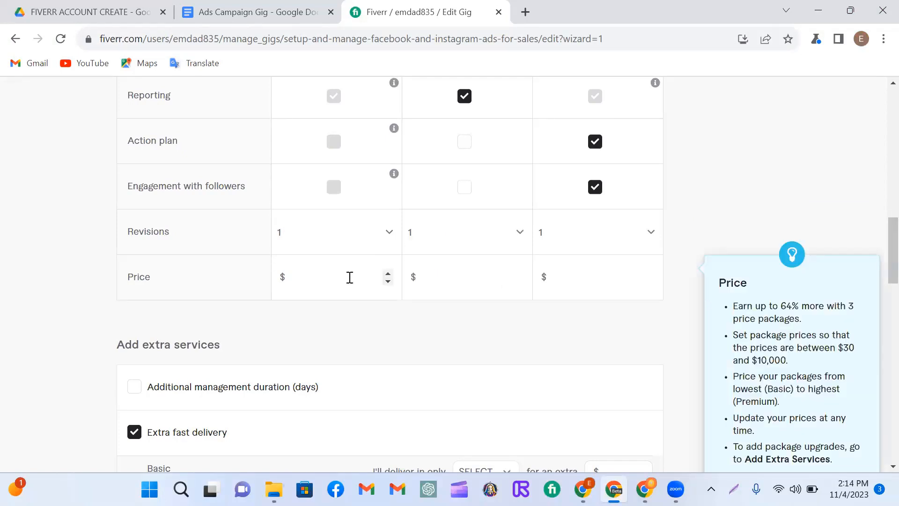
pyautogui.write('30')
pyautogui.click(450, 276)
pyautogui.write('70')
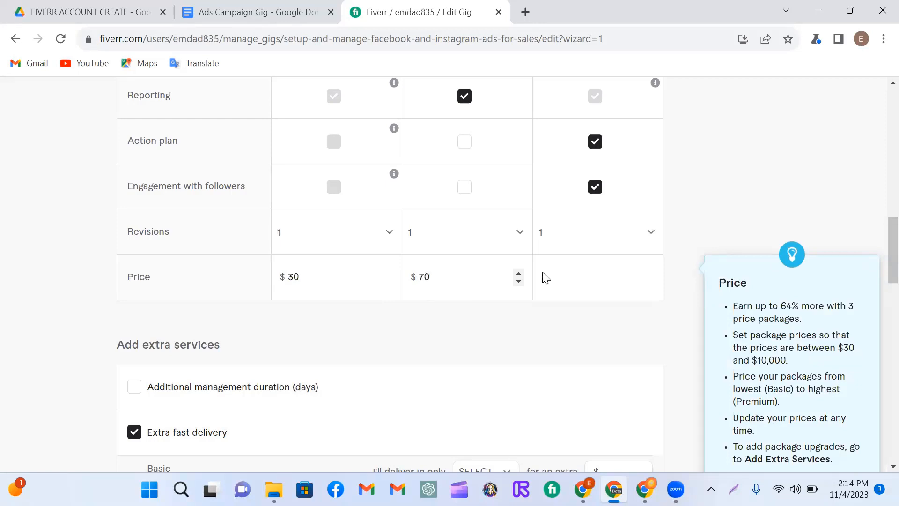
pyautogui.click(575, 269)
pyautogui.write('12')
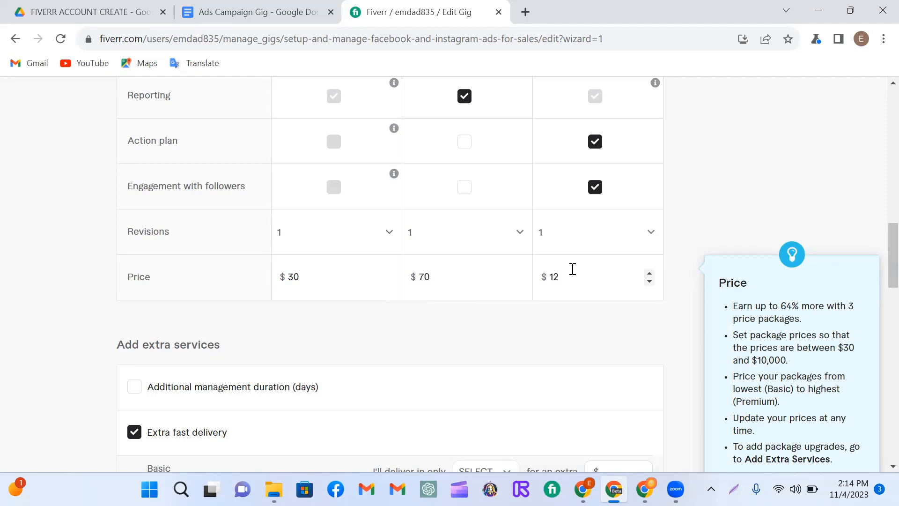
pyautogui.write('0')
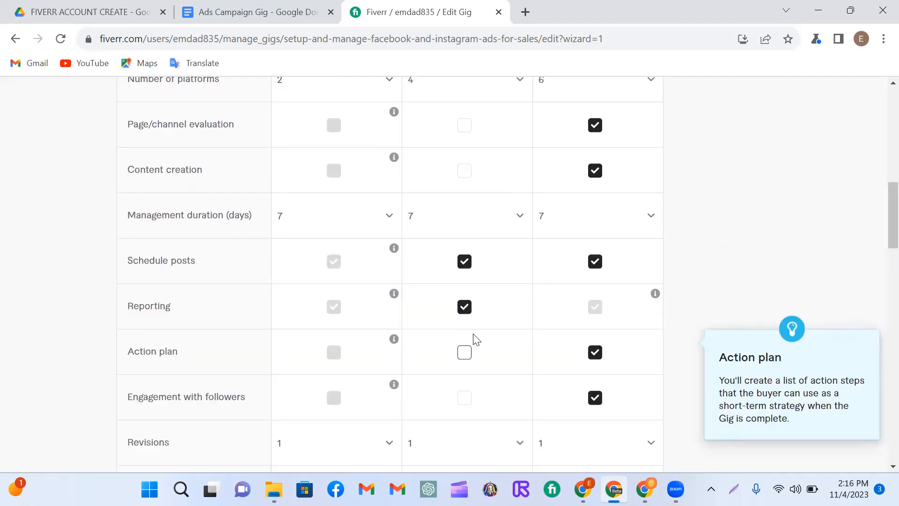
pyautogui.scroll(-15, 515, 299)
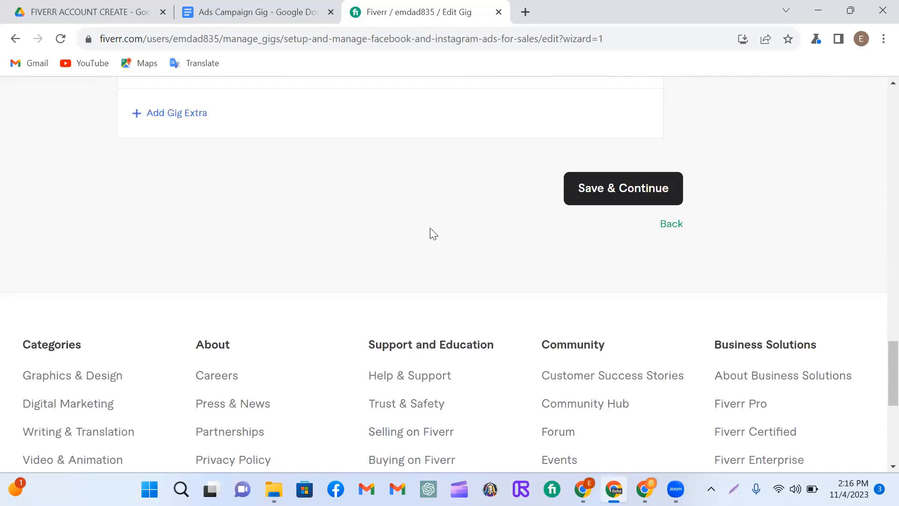
pyautogui.click(625, 192)
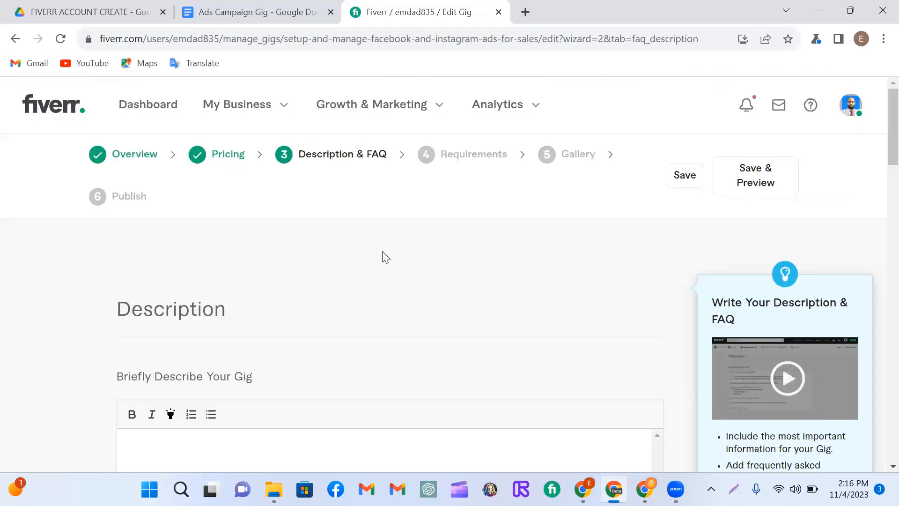
# Step: Copy "Welcome to my Facebook ads and Instagram ads Campaign gig Service" from the Ads Campaign Gig document into the gig description
pyautogui.scroll(-1, 383, 257)
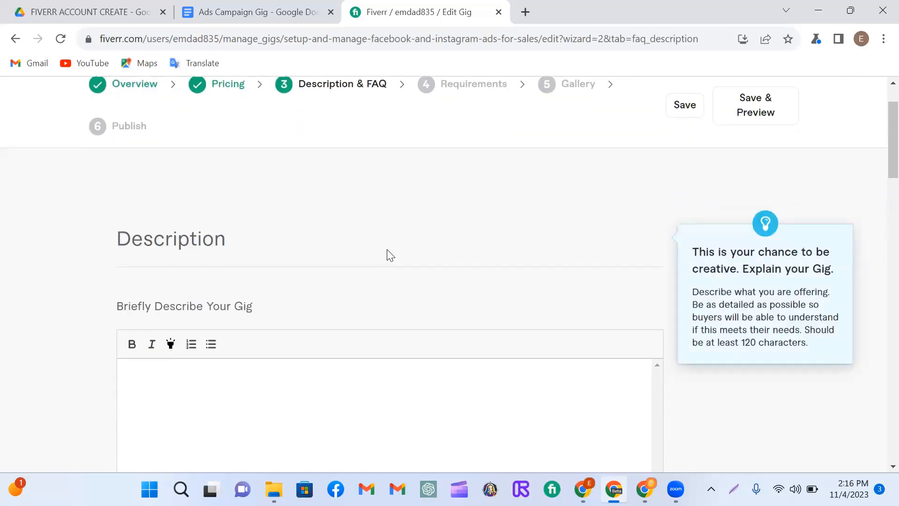
pyautogui.scroll(-1, 387, 255)
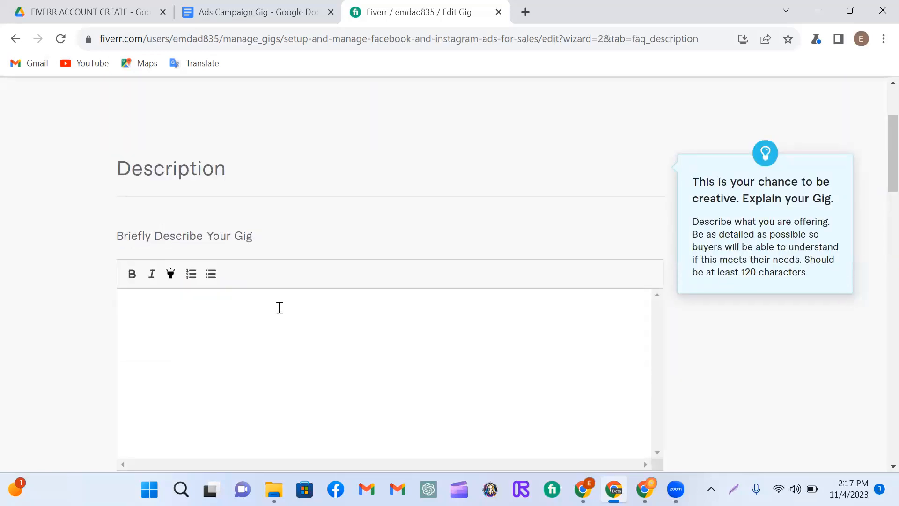
pyautogui.scroll(-2, 300, 285)
pyautogui.scroll(1, 320, 260)
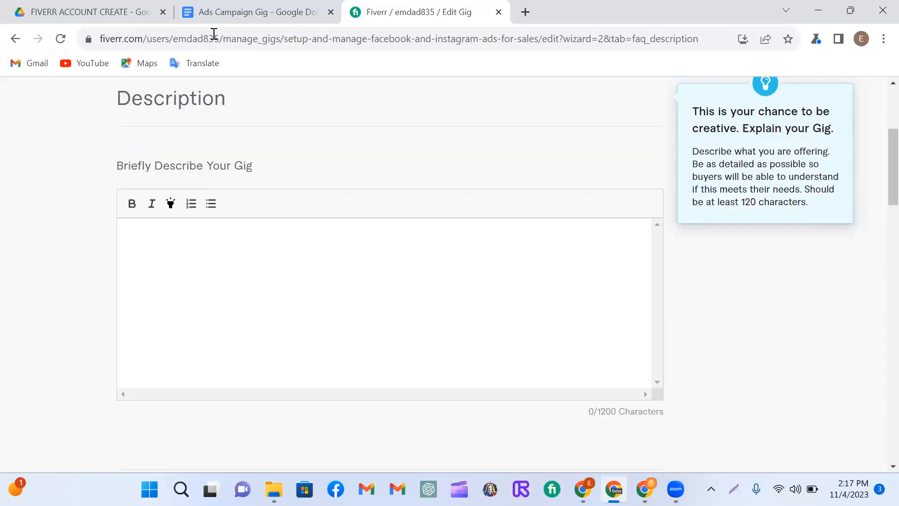
pyautogui.click(248, 17)
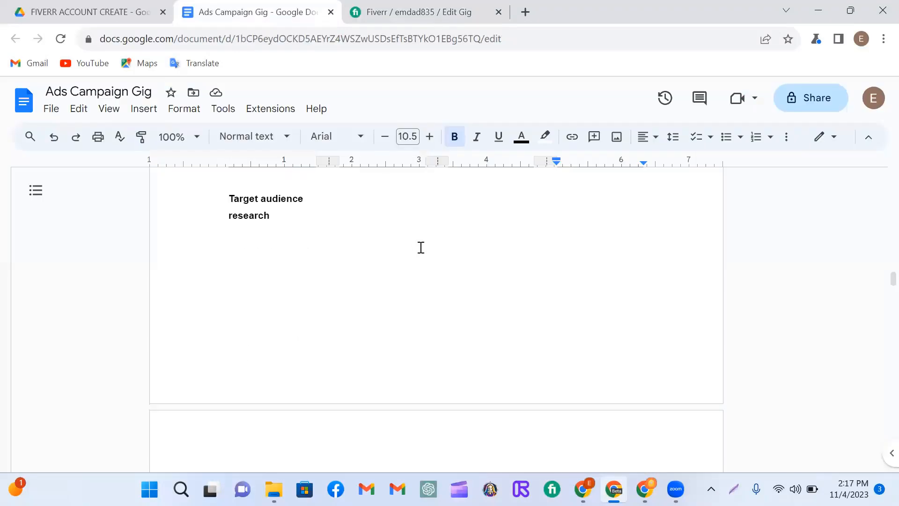
pyautogui.scroll(-3, 421, 247)
pyautogui.scroll(-2, 424, 245)
pyautogui.hotkey('ctrl', 'Tab')
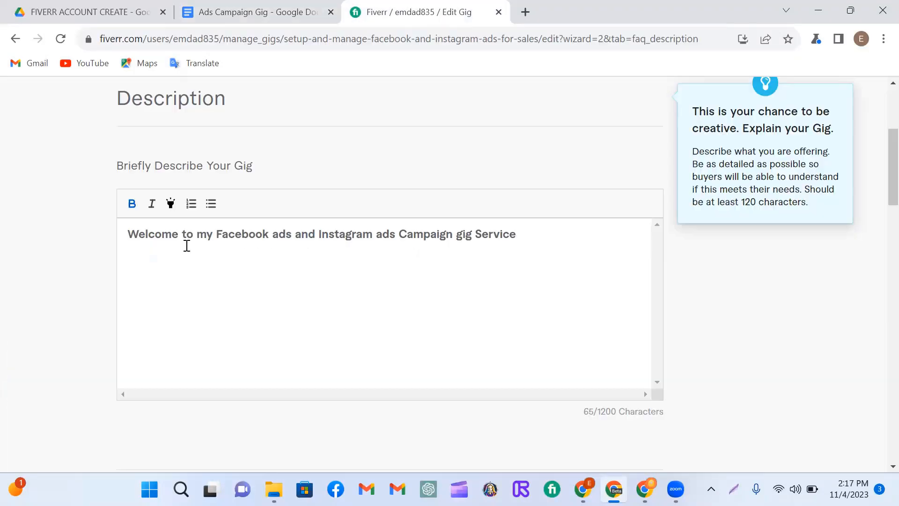
# Step: Keep the welcome line bold, highlight it and frame it with ">>>>>>" and "<<<<<<"
pyautogui.moveTo(125, 233); pyautogui.dragTo(532, 235)
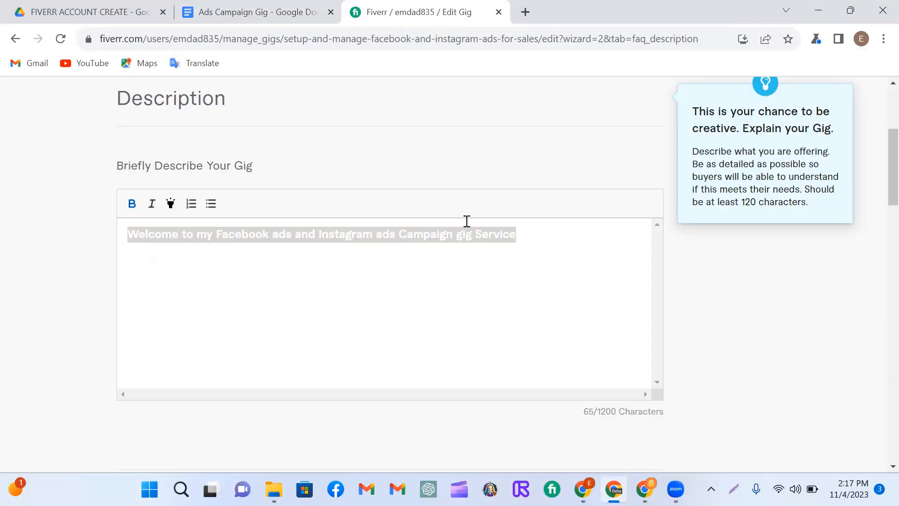
pyautogui.click(131, 206)
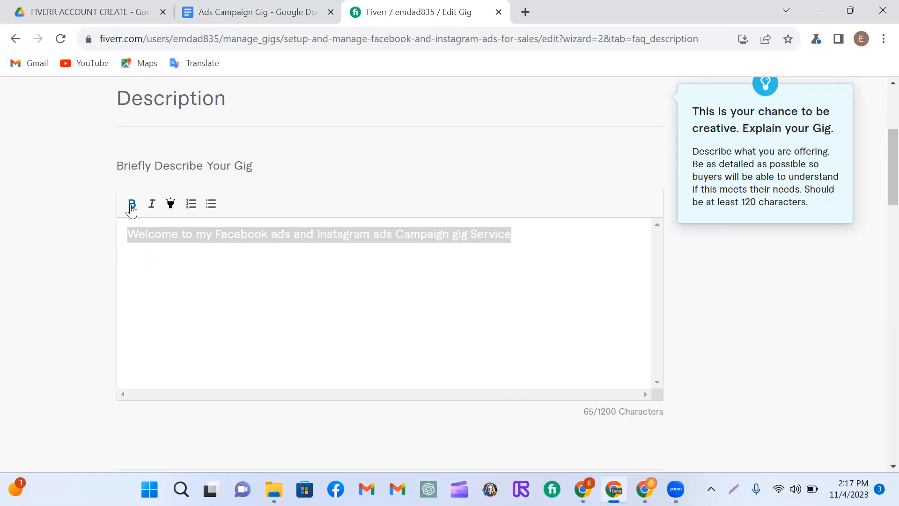
pyautogui.click(132, 206)
pyautogui.write('>>>>>>  Welcome to my Facebook ads and Instagram ads Campaign gig Service  <<<<<<')
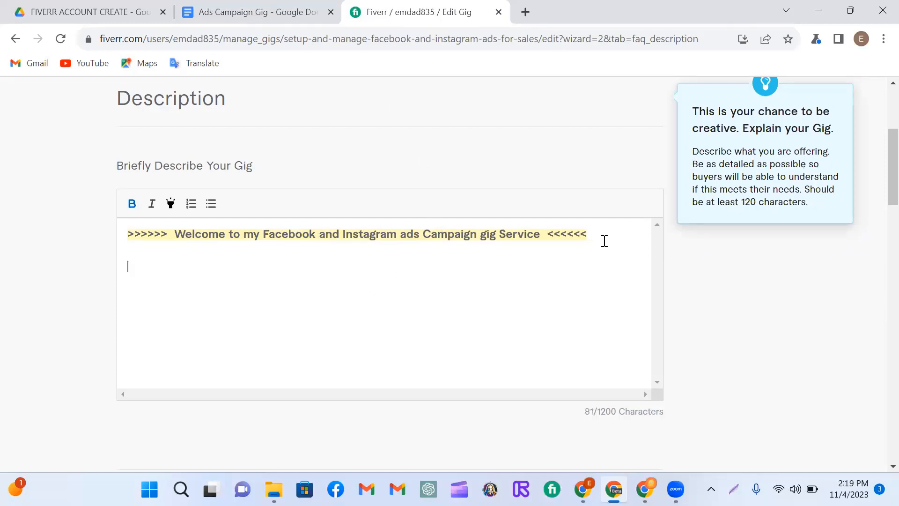
# Step: Fill in the rest of the gig description from the Ads Campaign Gig document, highlighting key phrases and section headings
pyautogui.write('Are you Looking for a Professional Facebook and Google ads Campaign Manager to run Profitable for your Business to Generate More Sales, Traffic and Quality Leads?')
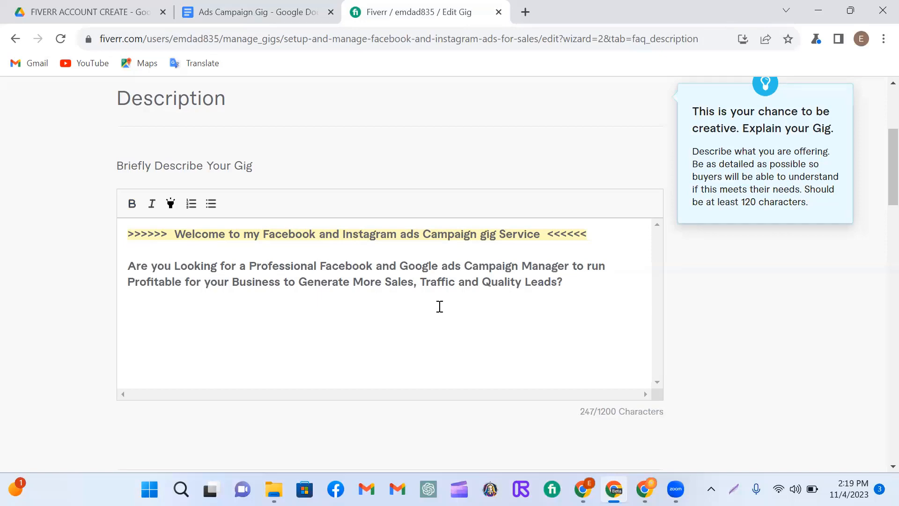
pyautogui.click(262, 12)
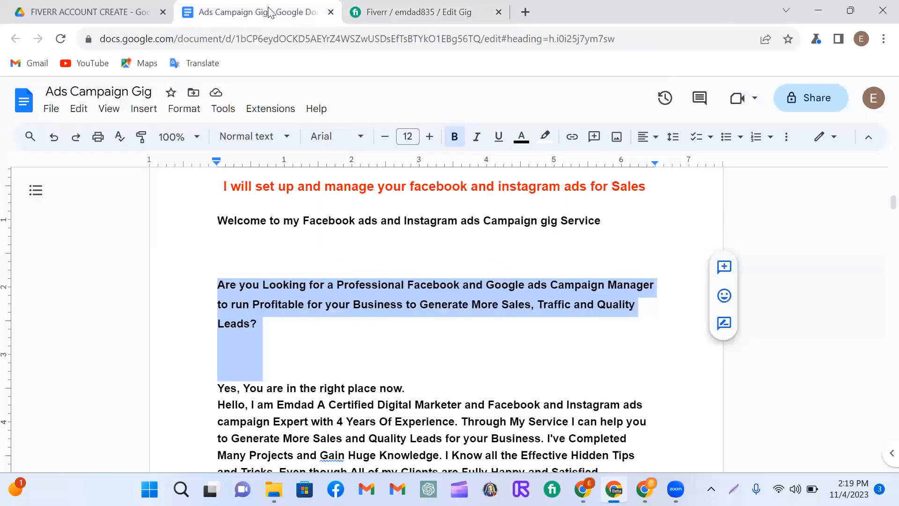
pyautogui.scroll(-2, 421, 327)
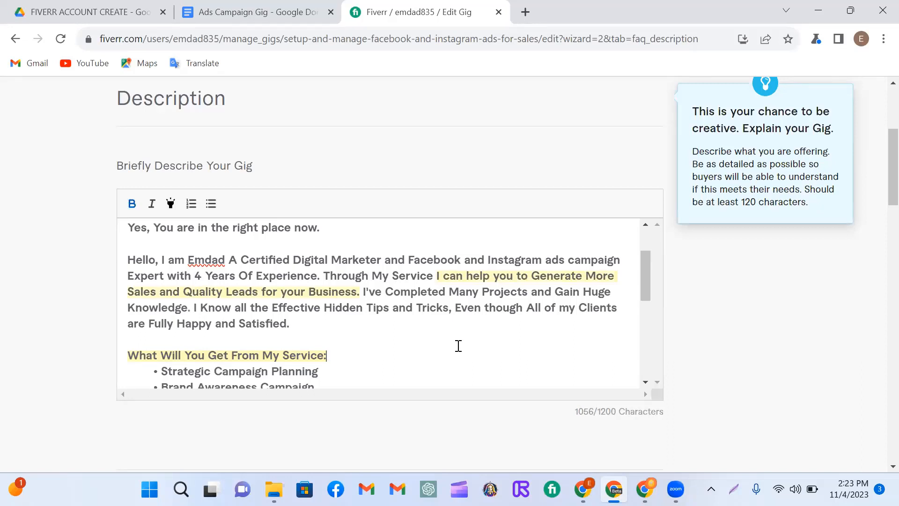
pyautogui.scroll(2, 446, 329)
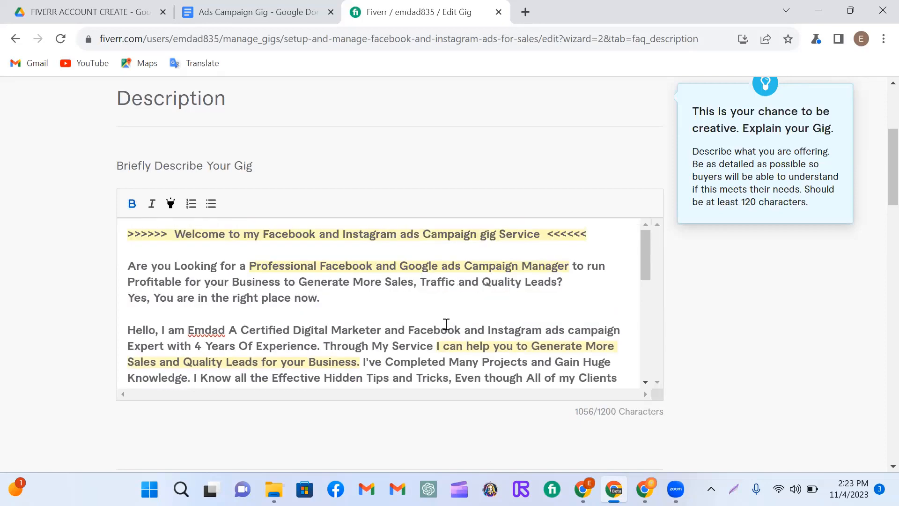
pyautogui.scroll(2, 446, 325)
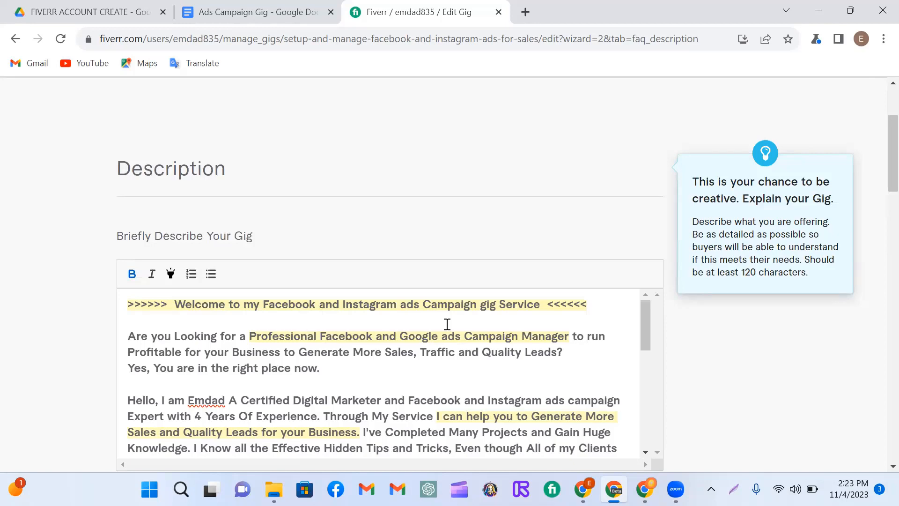
pyautogui.scroll(-2, 447, 324)
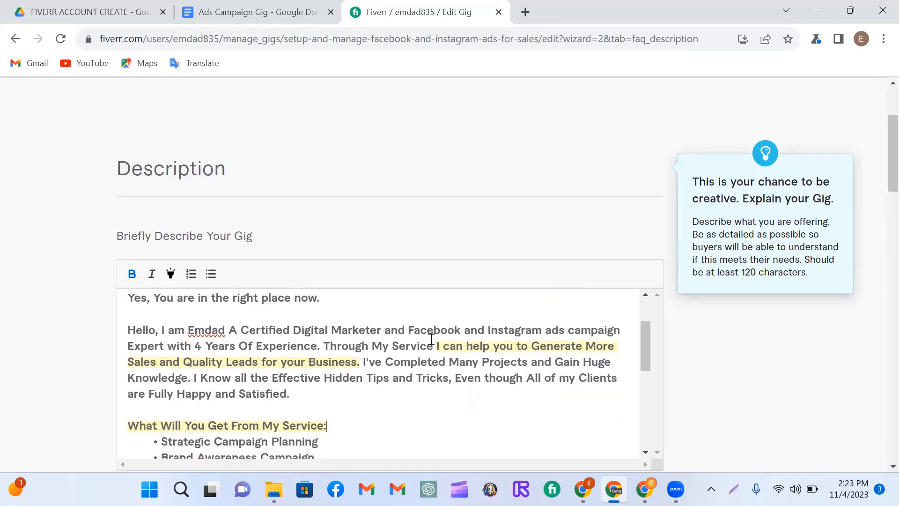
pyautogui.scroll(-2, 433, 337)
pyautogui.scroll(-5, 433, 337)
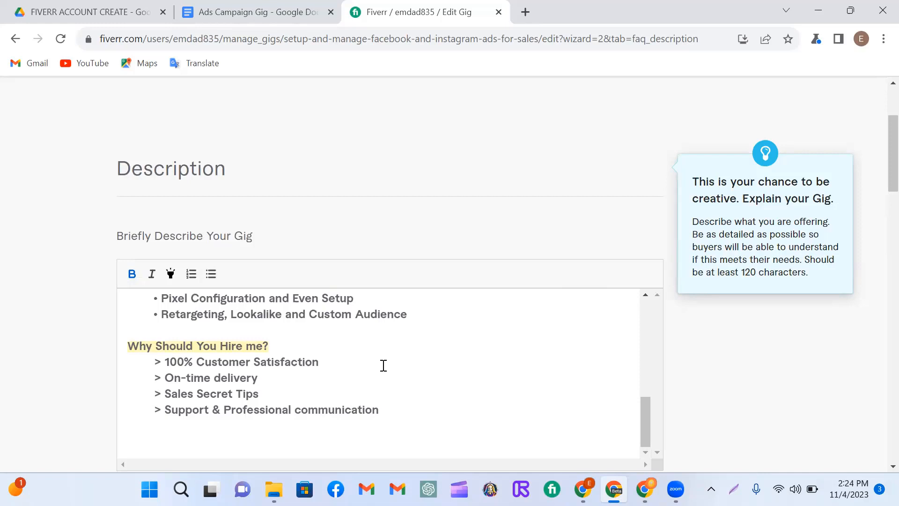
# Step: Start an FAQ entry with the question "Are you sure ? Facebook Ads job ?"
pyautogui.scroll(-1, 429, 335)
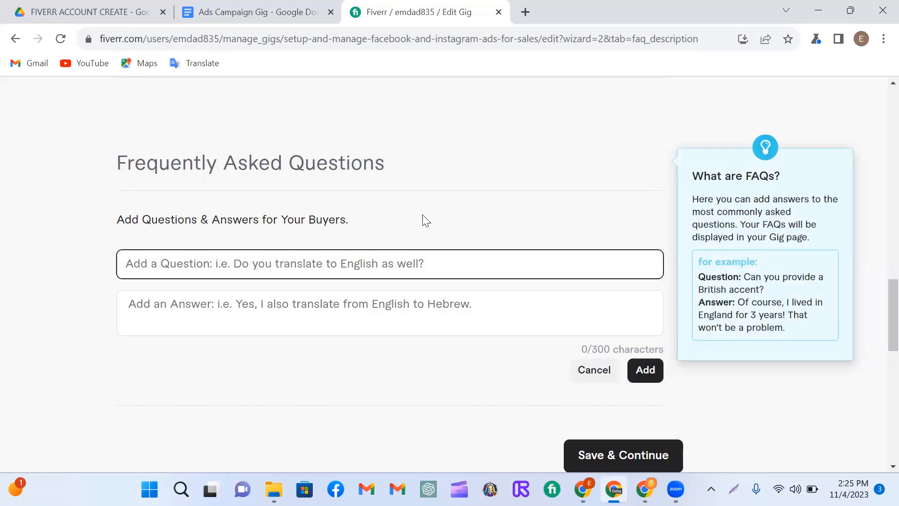
pyautogui.write('Are you sure')
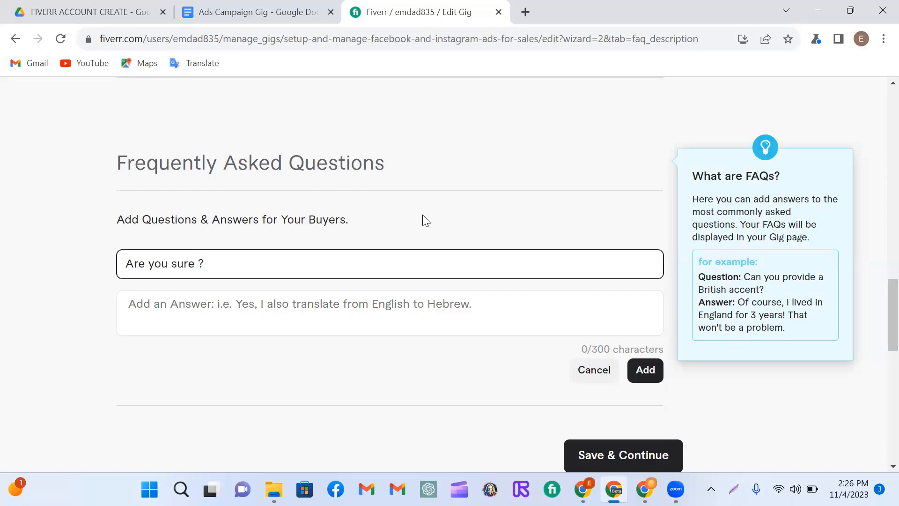
pyautogui.write('Facebook Ads job ?')
pyautogui.click(269, 307)
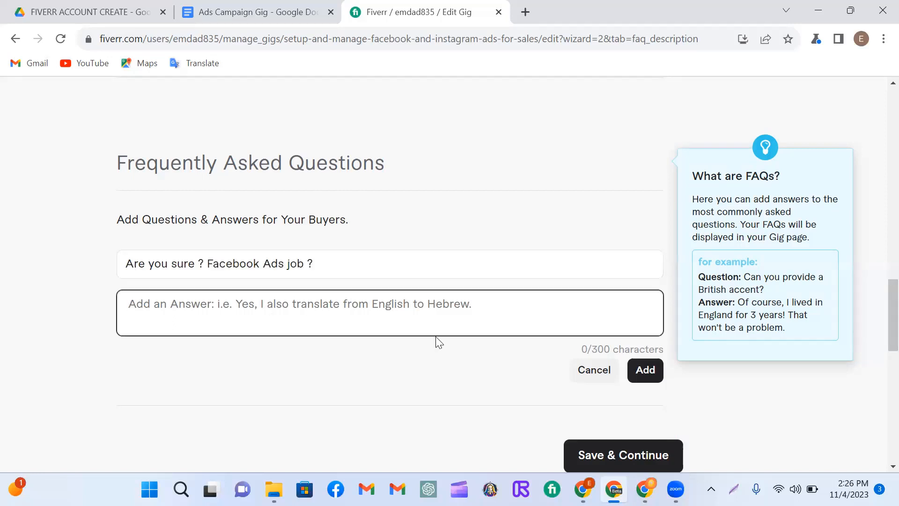
# Step: Answer the FAQ "Yes, I will do Facebook and Instagram Ads Campaign perfectly because I know all the hidden Tips and Tricks." and save the page
pyautogui.write('Y')
pyautogui.write('es, I will do Facebook and Instagram Ads Campaign')
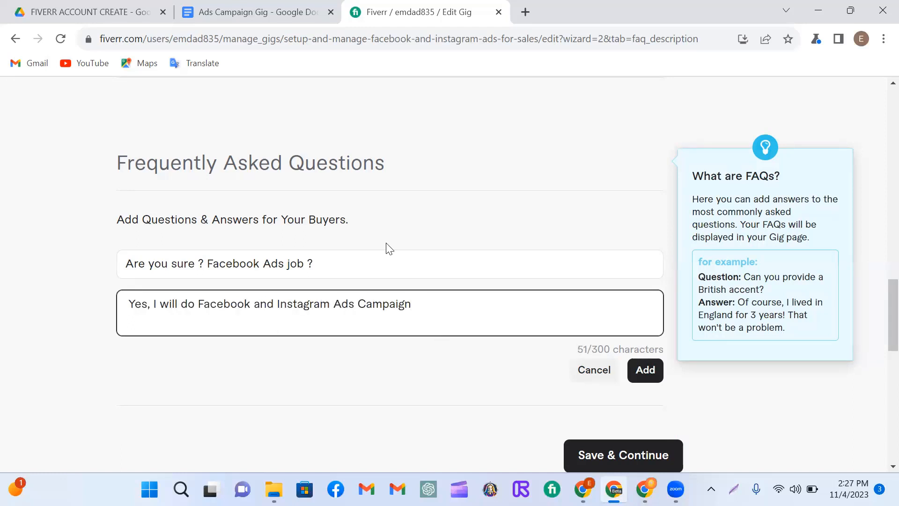
pyautogui.write('perfectly because I know ')
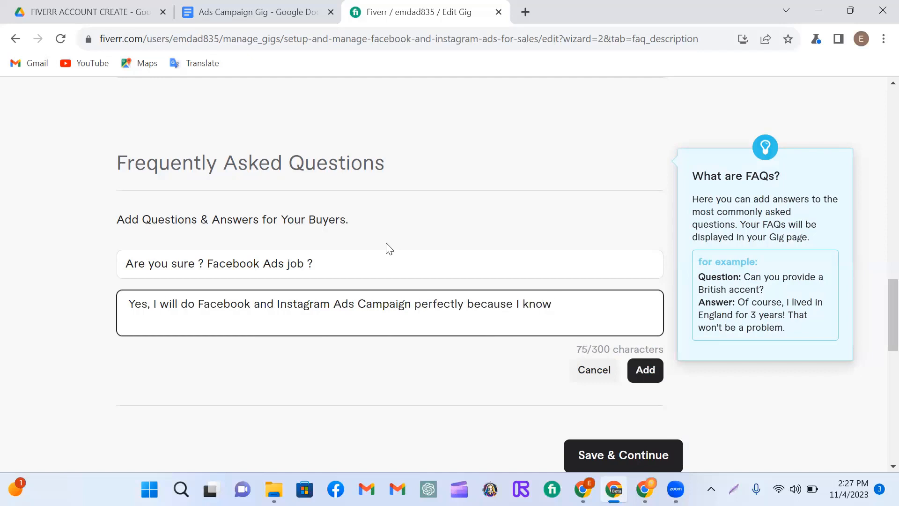
pyautogui.write('all the hidden ')
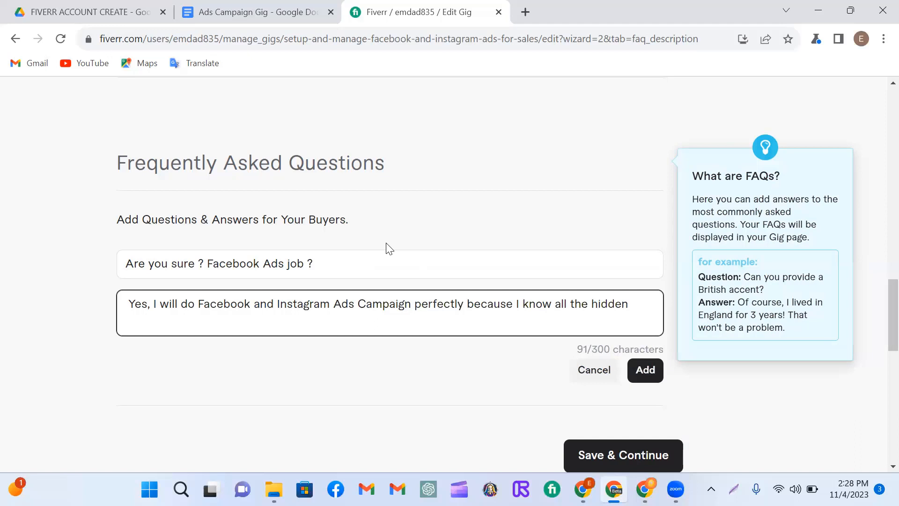
pyautogui.write('Tips and Tricks')
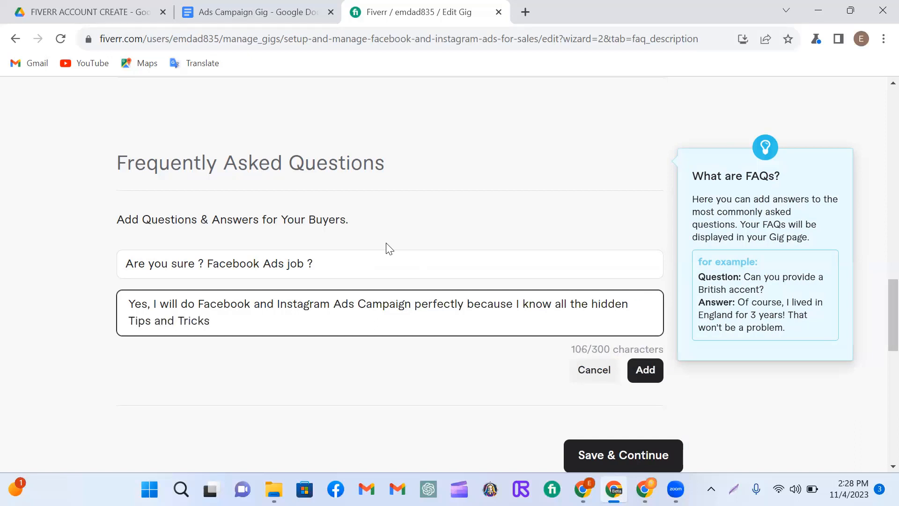
pyautogui.write('.')
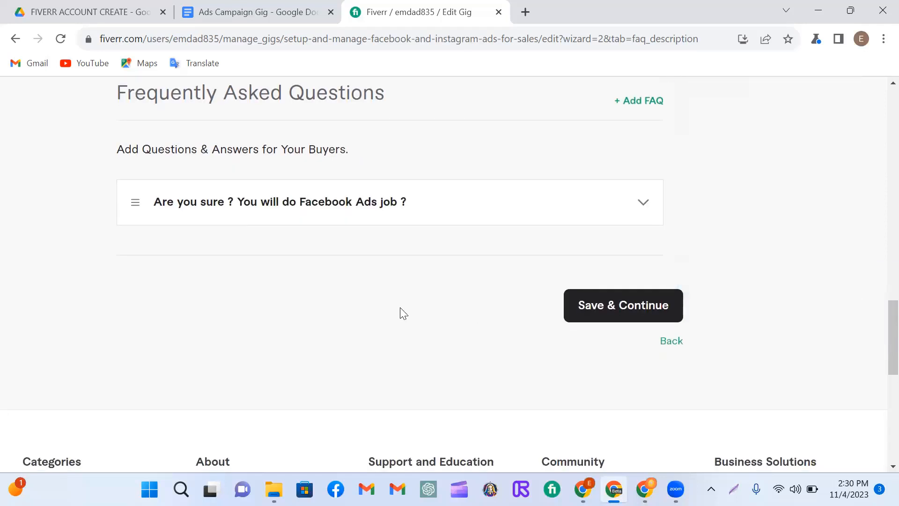
pyautogui.scroll(2, 400, 312)
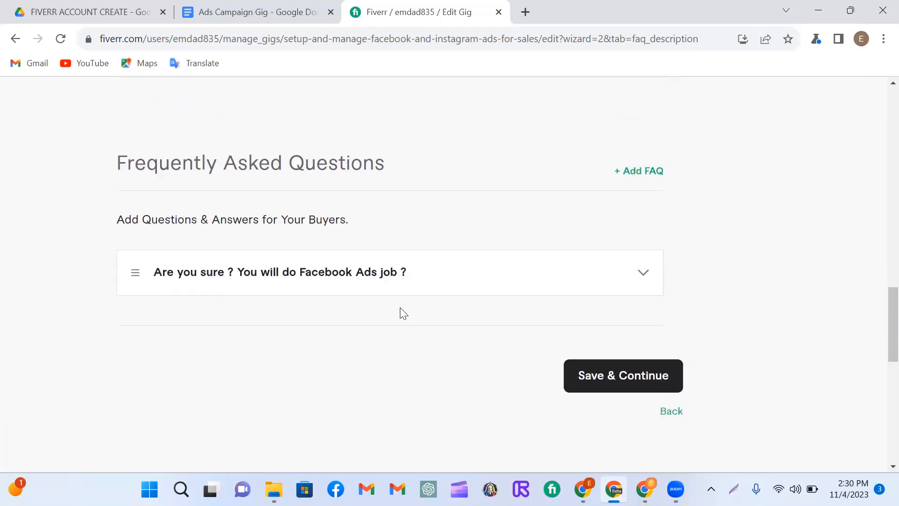
pyautogui.click(616, 378)
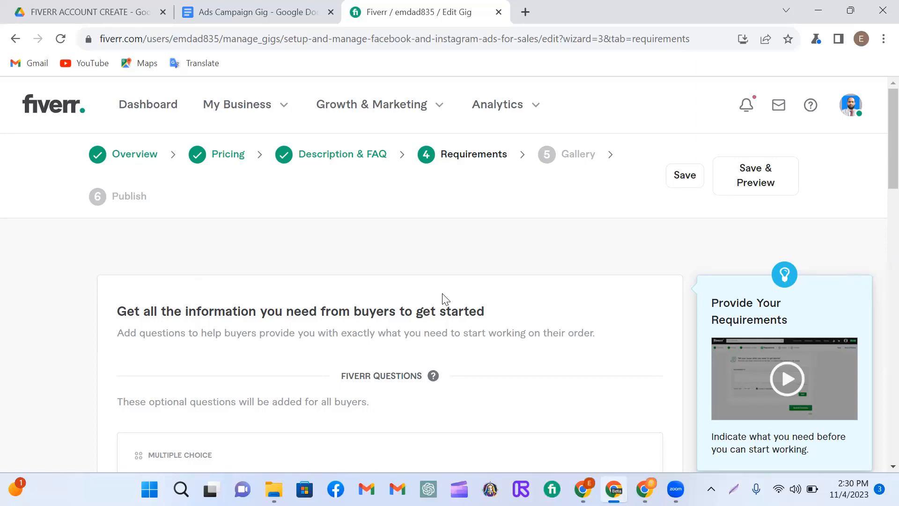
# Step: Write a buyer requirement question listing "1. Website or Product Link", "2. Targeted Country", "3. Targeted Keyword" and "4. Page Access"
pyautogui.scroll(-1, 444, 298)
pyautogui.scroll(-1, 447, 300)
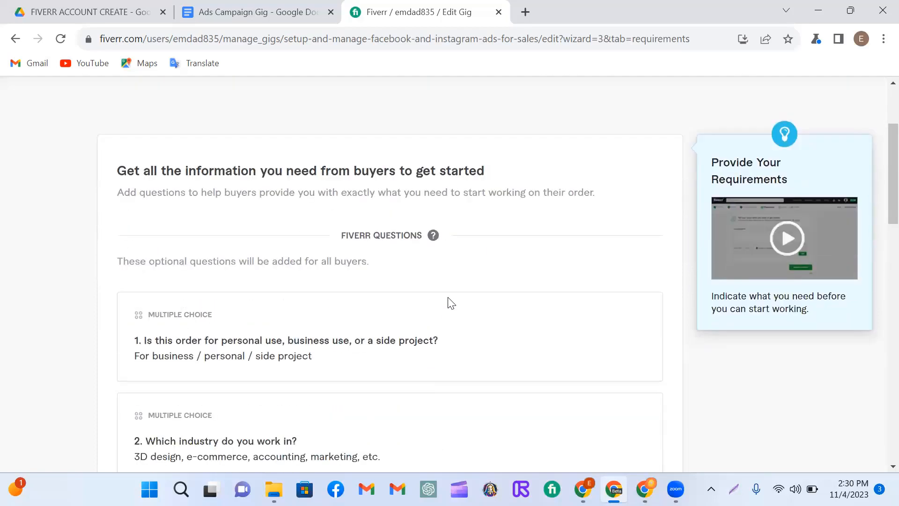
pyautogui.click(195, 303)
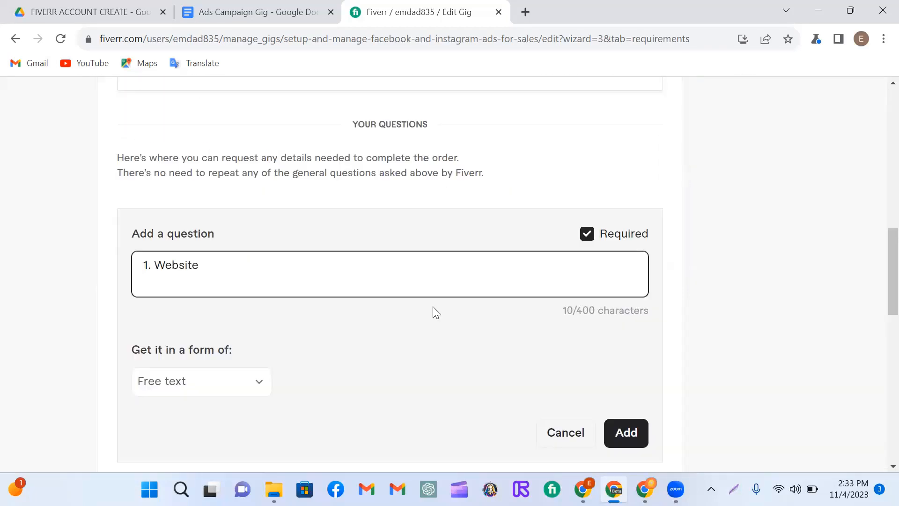
pyautogui.write('or Product Link')
pyautogui.press('Return')
pyautogui.write('2. Targeted Country')
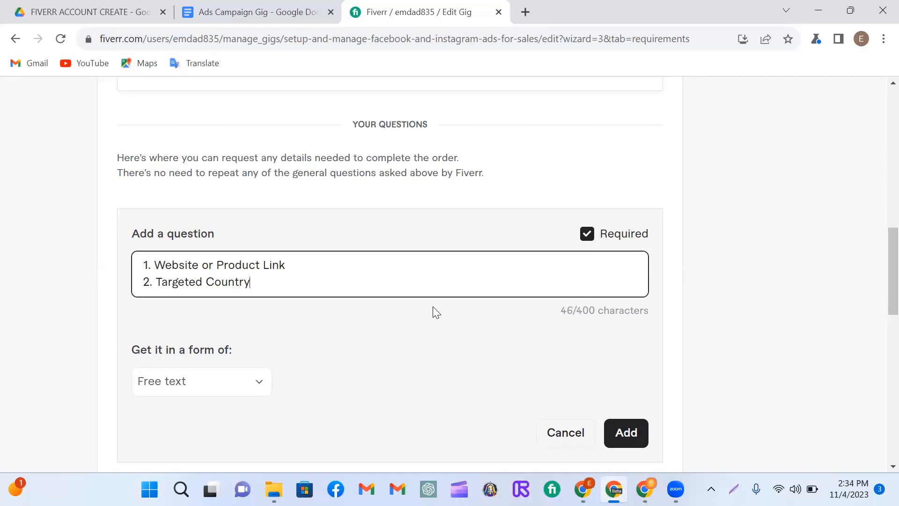
pyautogui.press('Return')
pyautogui.write('3. Targeted K')
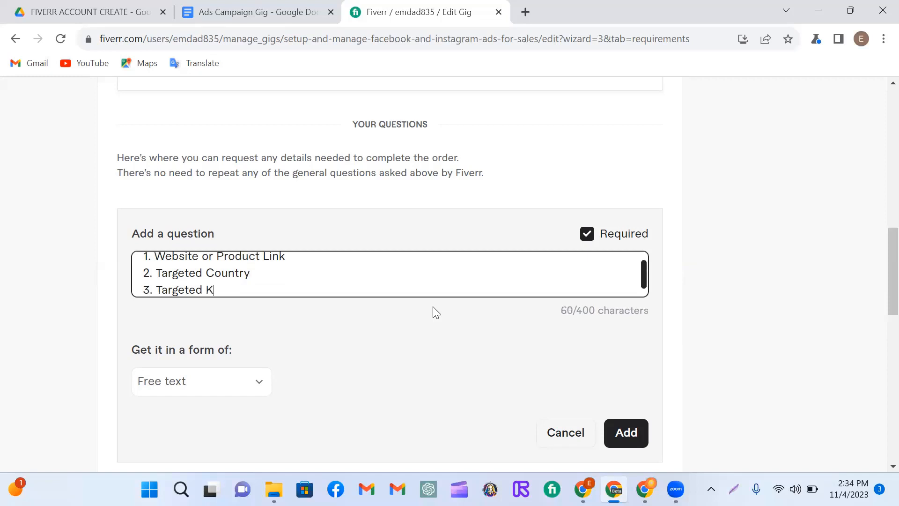
pyautogui.write('eyword')
# Step: Set the question's answer form to Attachment, add it to the requirements and save to continue to the gallery
pyautogui.click(199, 381)
pyautogui.click(191, 338)
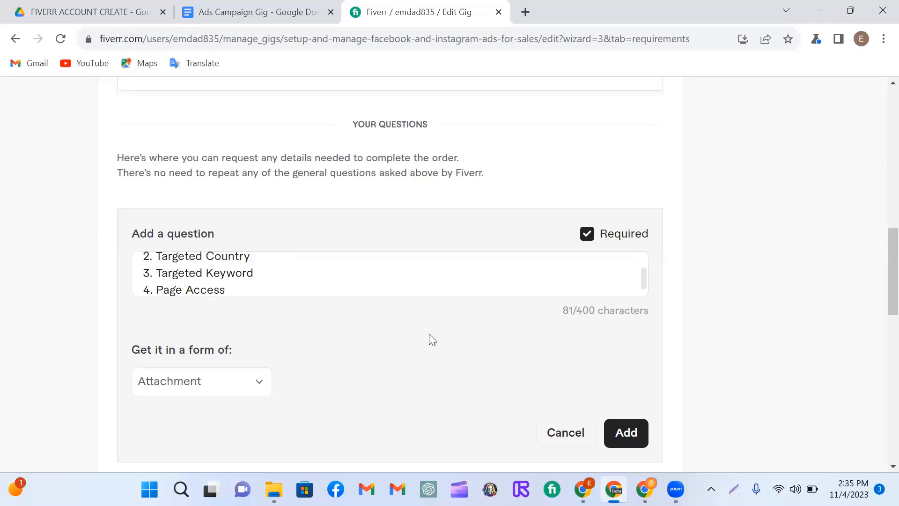
pyautogui.scroll(-1, 367, 332)
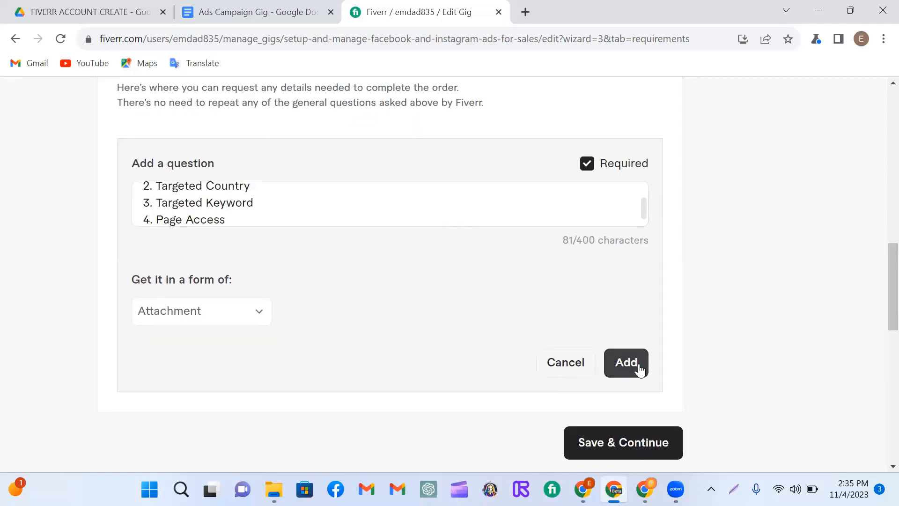
pyautogui.click(627, 364)
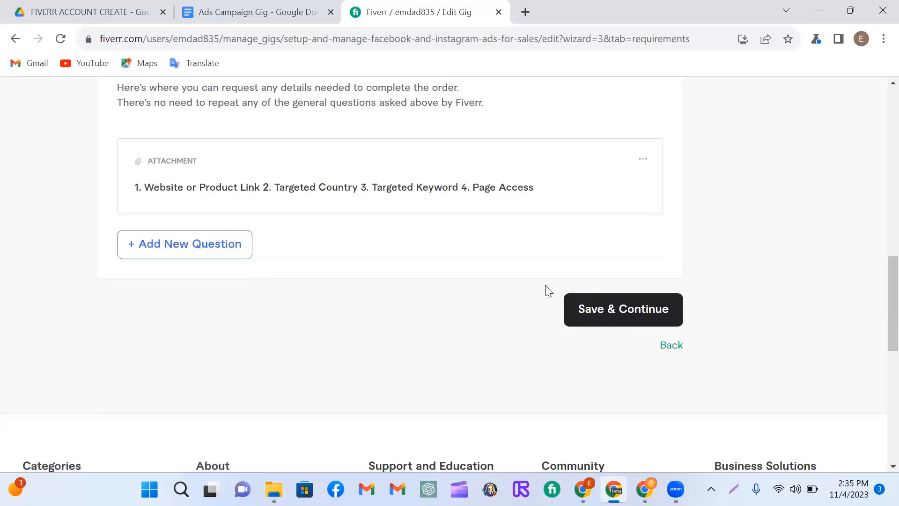
pyautogui.click(626, 314)
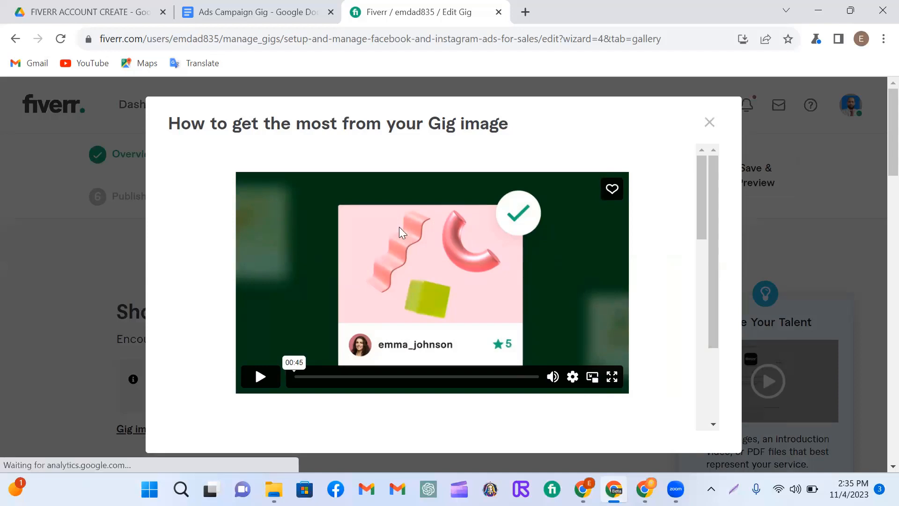
# Step: Dismiss the gig image tips, upload the PDF "1" from Downloads as a gig document, and save the gallery
pyautogui.click(709, 122)
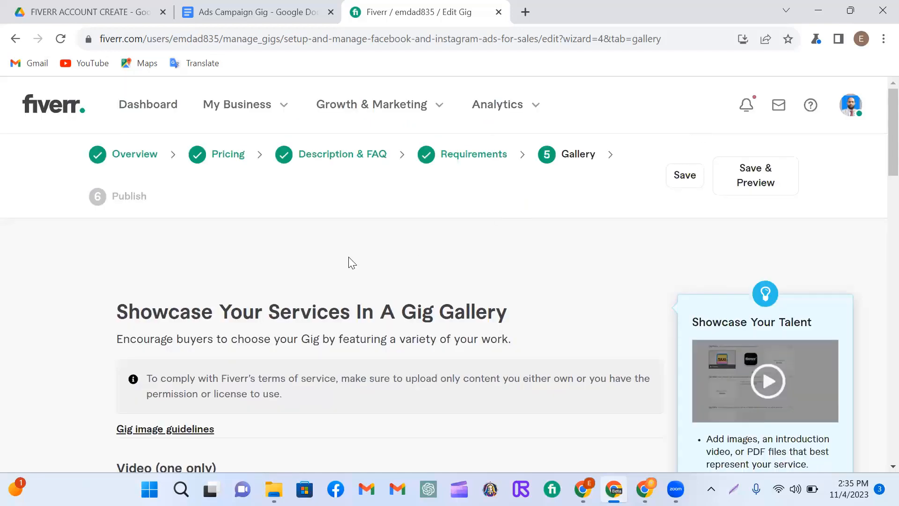
pyautogui.scroll(-5, 435, 220)
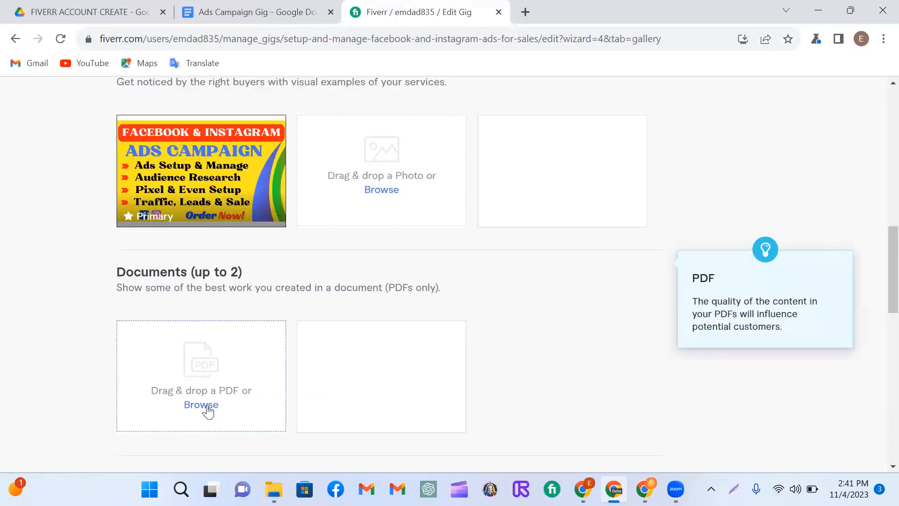
pyautogui.click(208, 409)
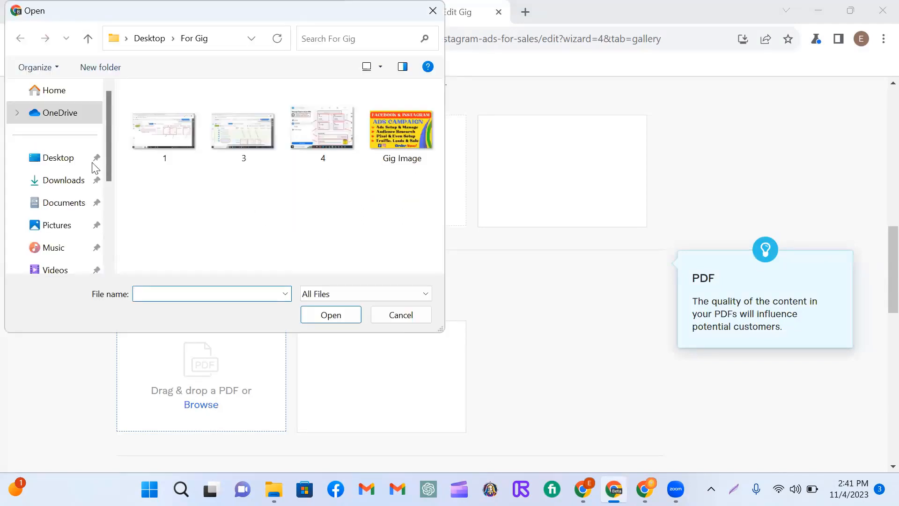
pyautogui.click(64, 184)
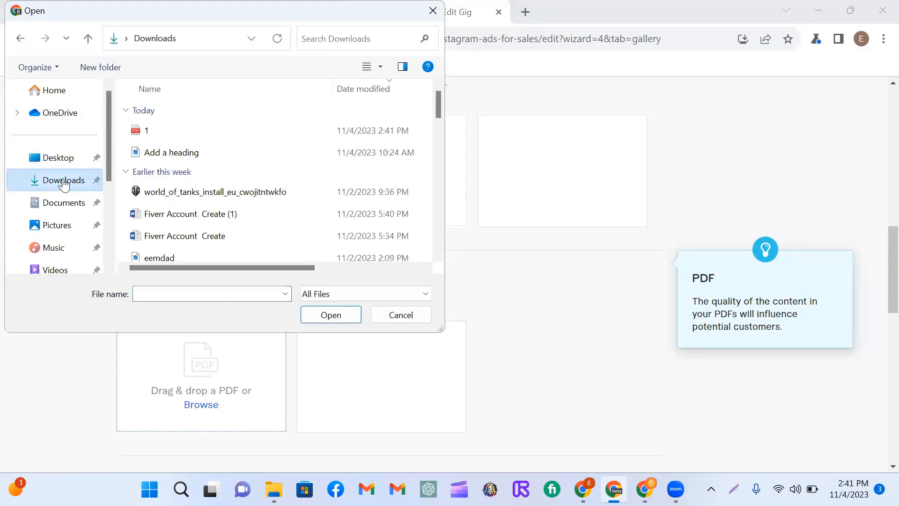
pyautogui.click(141, 131)
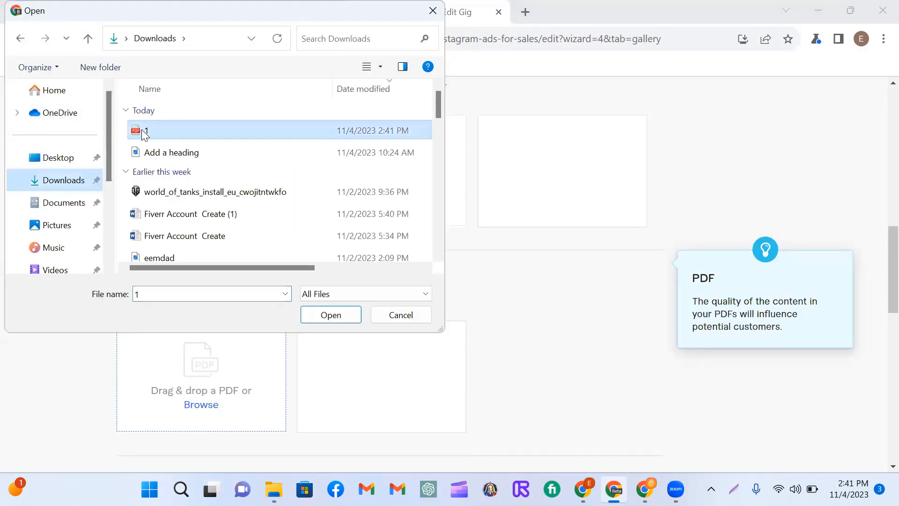
pyautogui.click(330, 316)
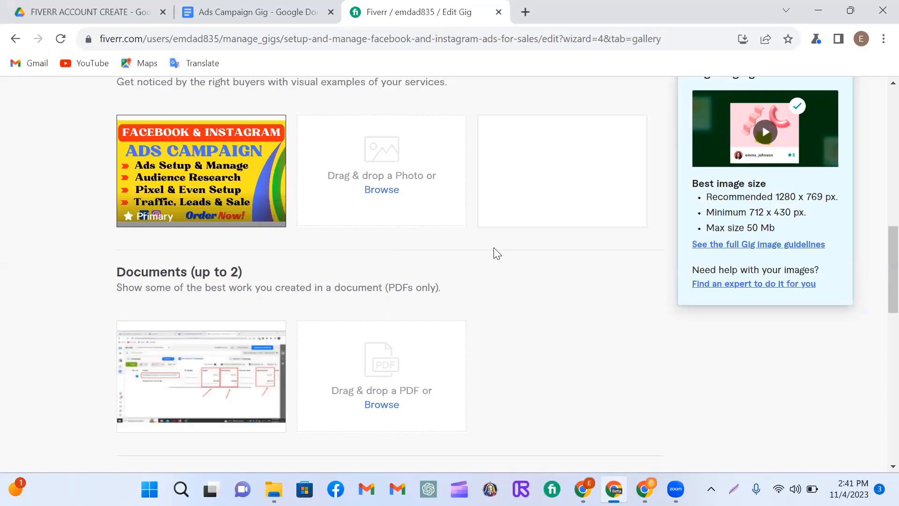
pyautogui.scroll(-3, 496, 254)
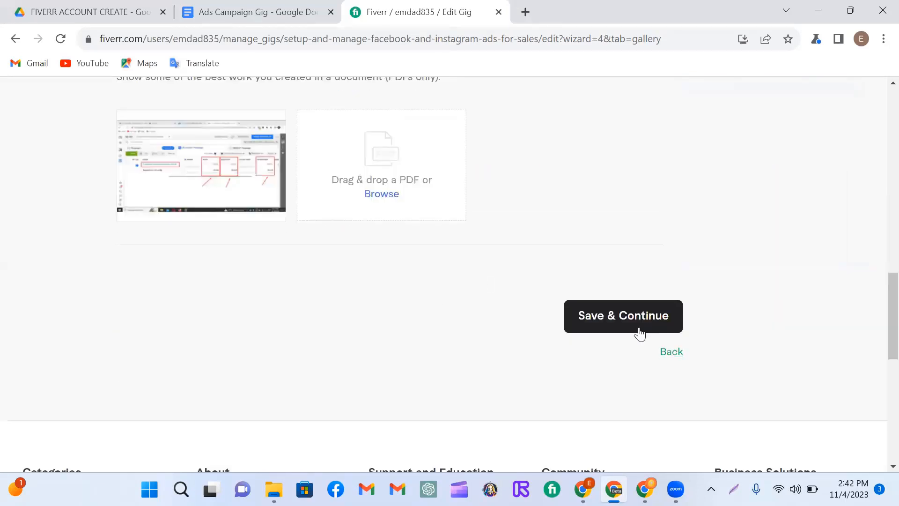
pyautogui.click(620, 322)
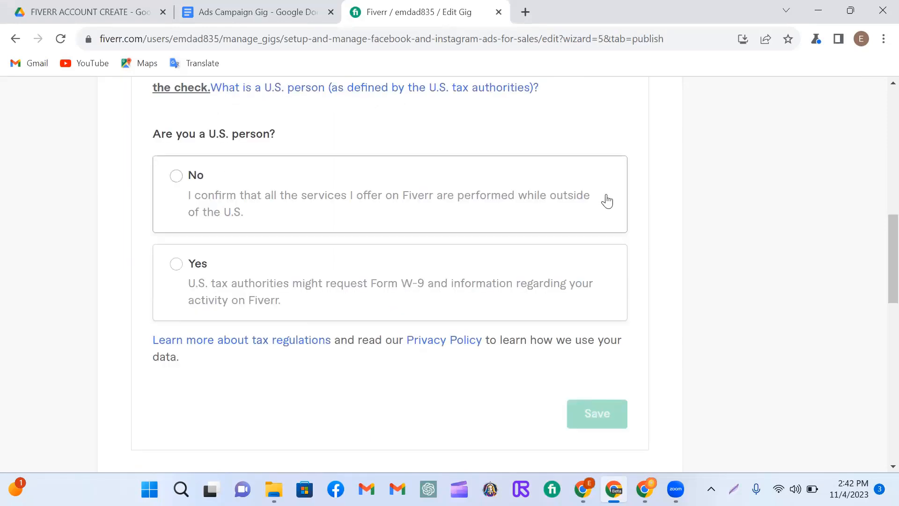
# Step: Answer No to "Are you a U.S. person?" and save the tax declaration
pyautogui.click(177, 177)
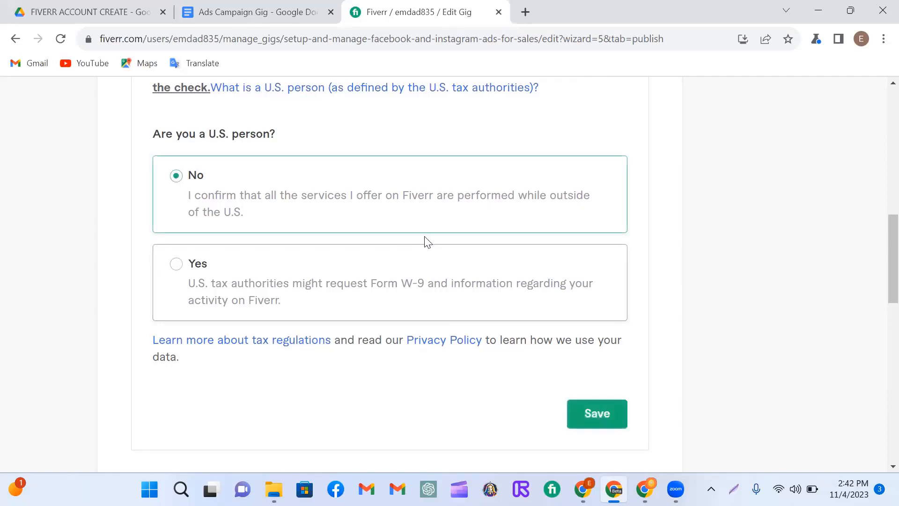
pyautogui.scroll(-3, 427, 240)
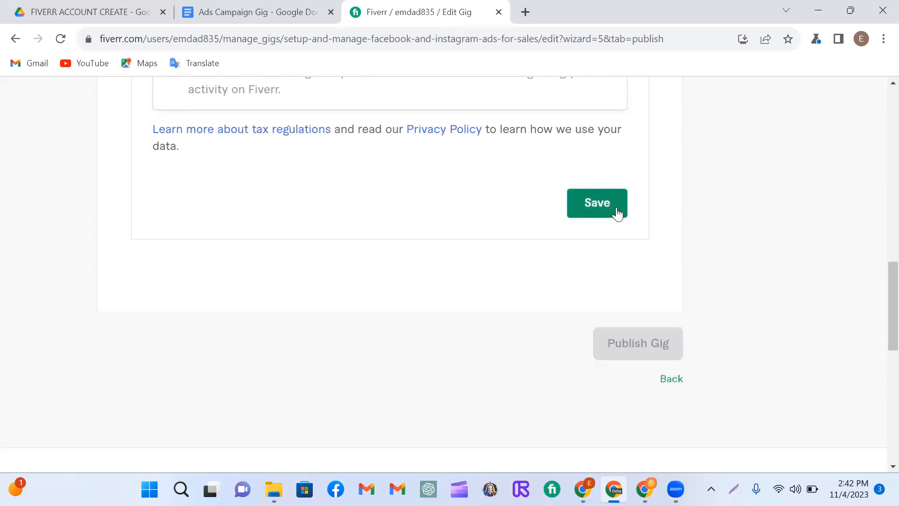
pyautogui.click(602, 204)
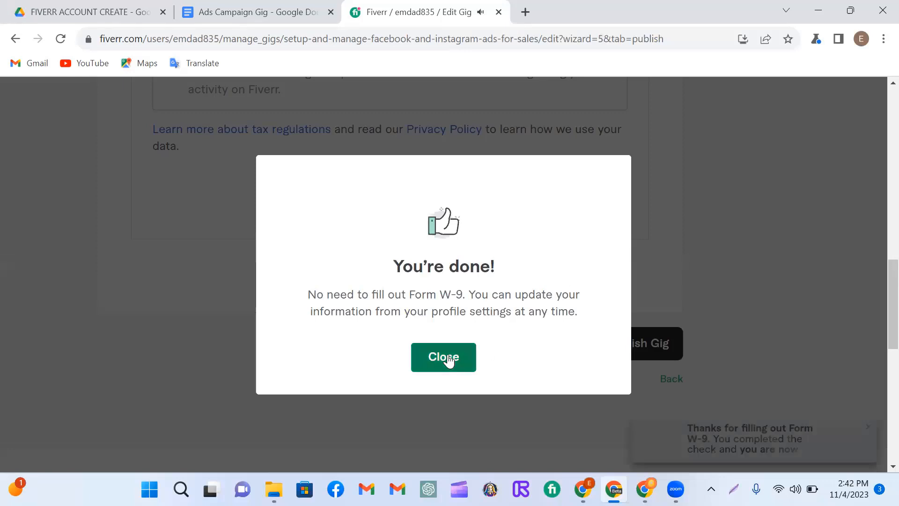
pyautogui.click(448, 359)
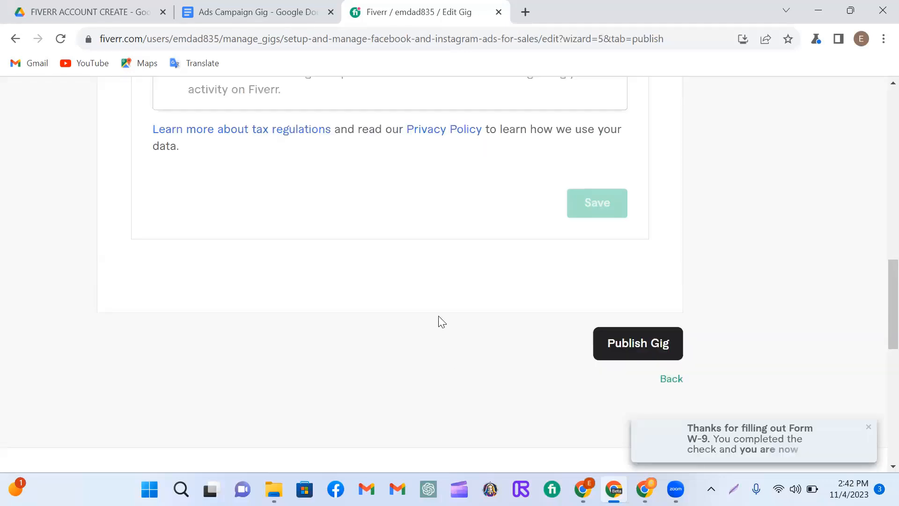
# Step: Publish the gig and finish the wizard to return to the list of gigs
pyautogui.scroll(-1, 440, 321)
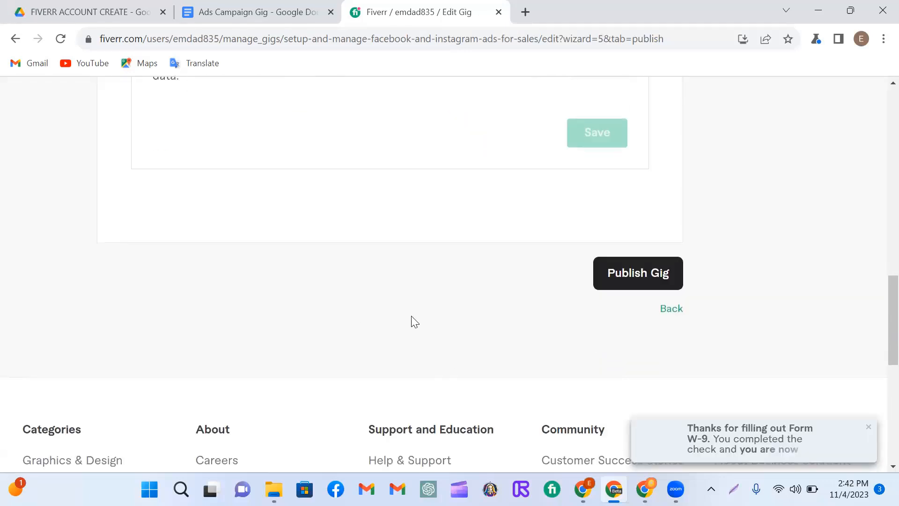
pyautogui.click(645, 281)
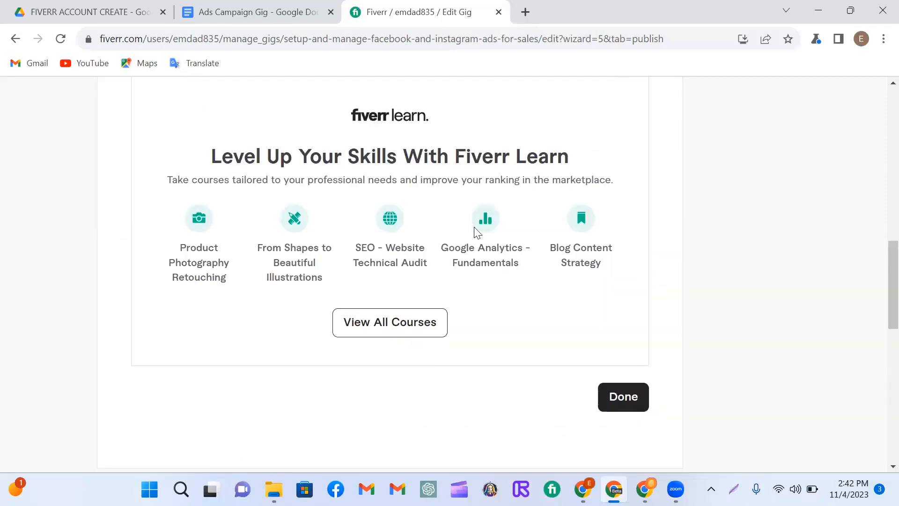
pyautogui.click(631, 405)
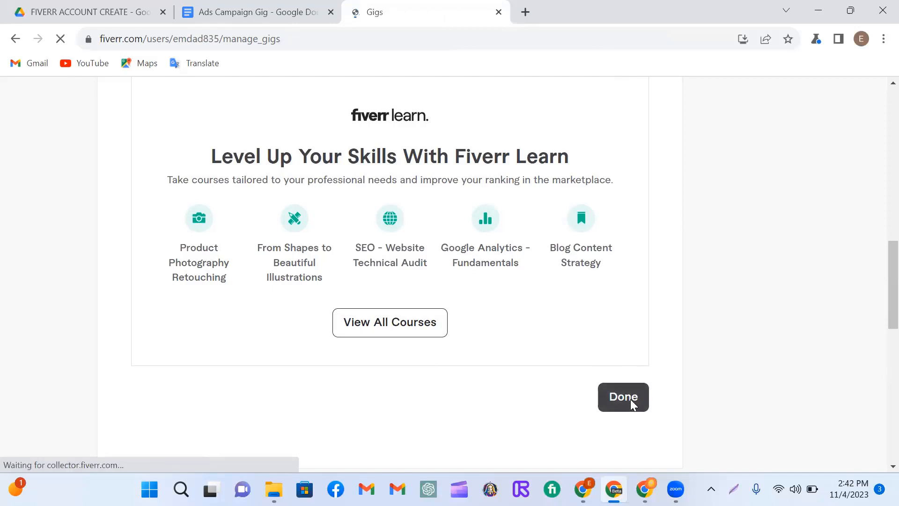
pyautogui.click(640, 263)
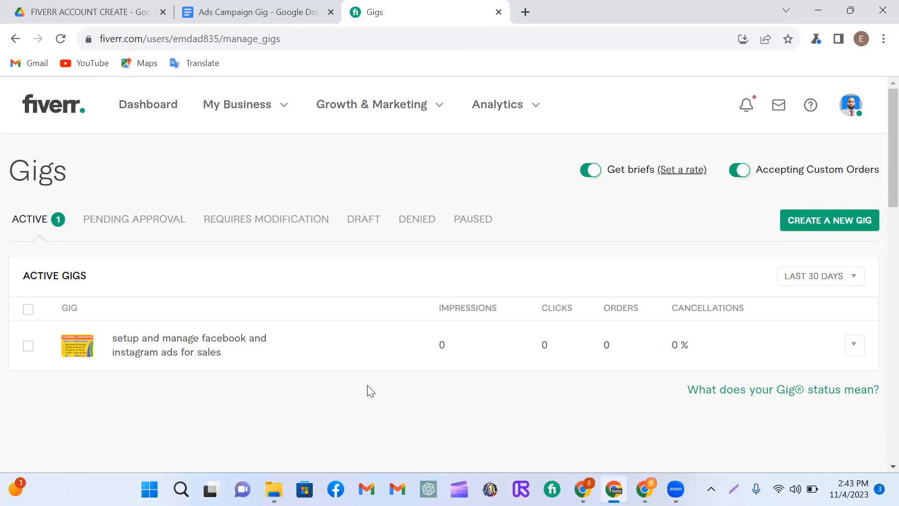
pyautogui.click(284, 111)
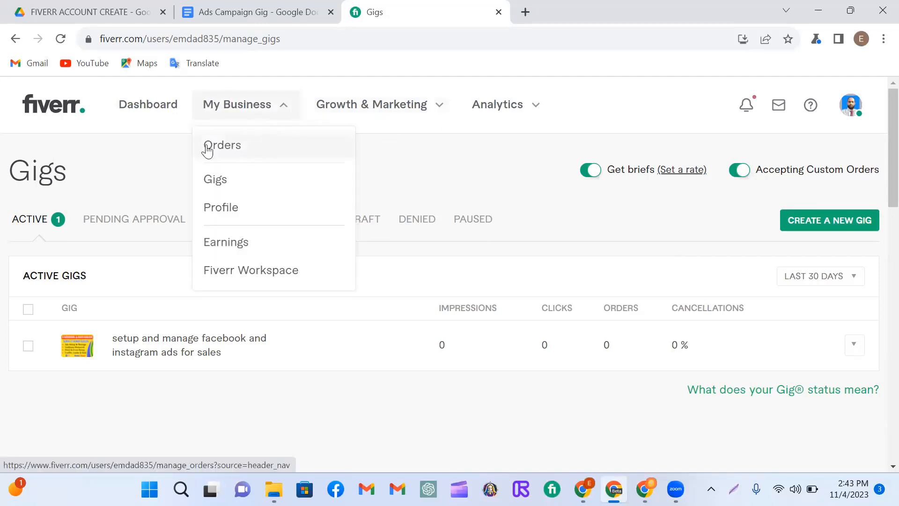
pyautogui.click(610, 100)
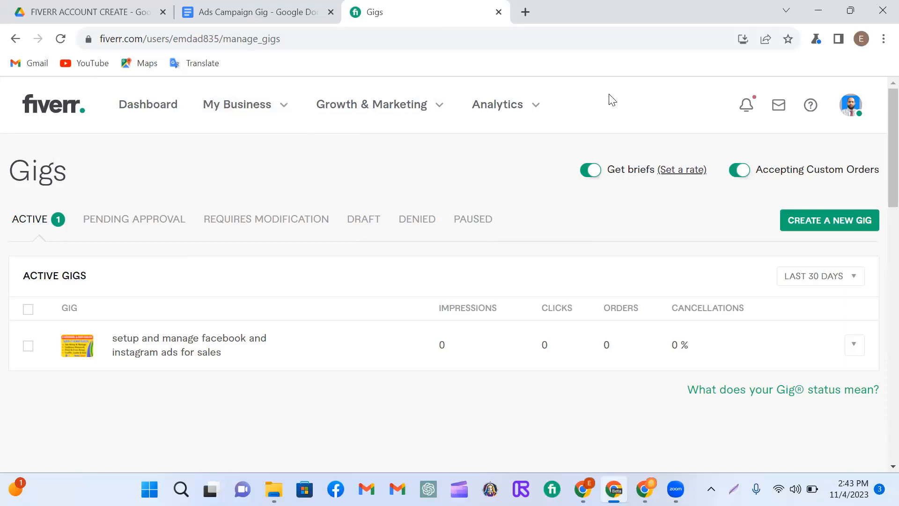